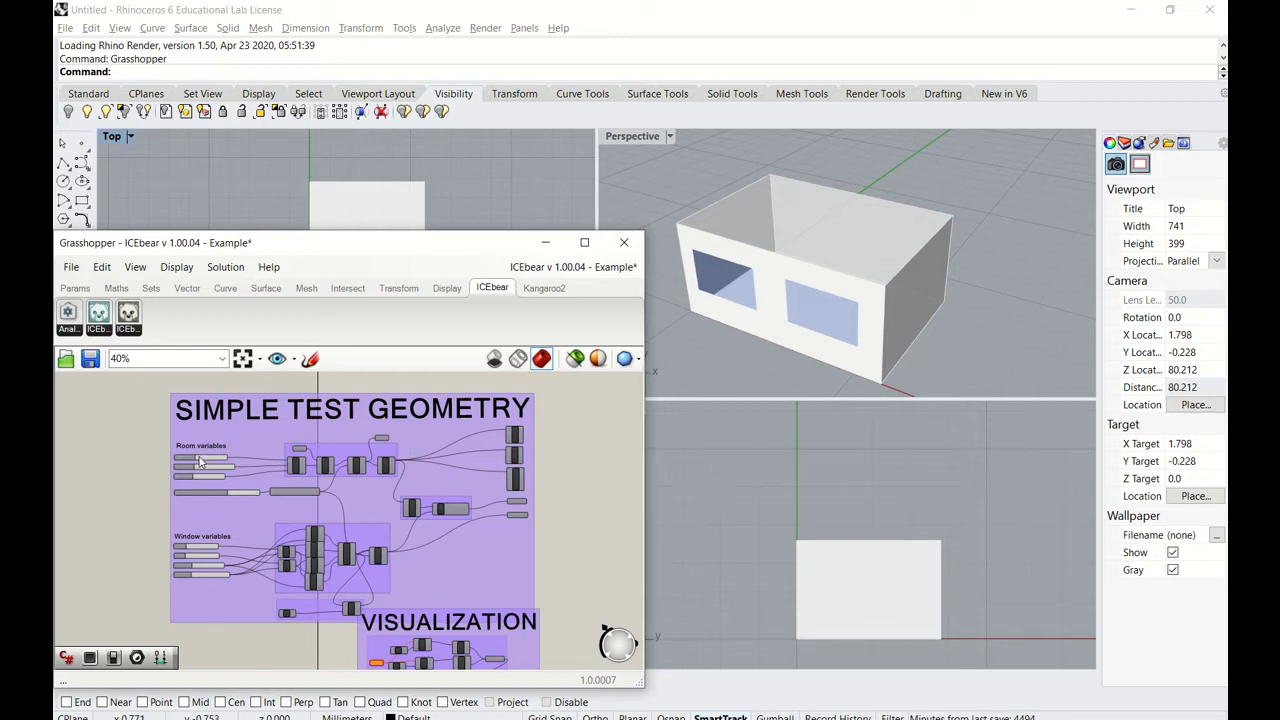
Set the room variable sliders to Room_length 5.9, Room_depth 4.0 and Room_High 3.1
scroll(200, 458, "up", 5)
scroll(200, 458, "up", 3)
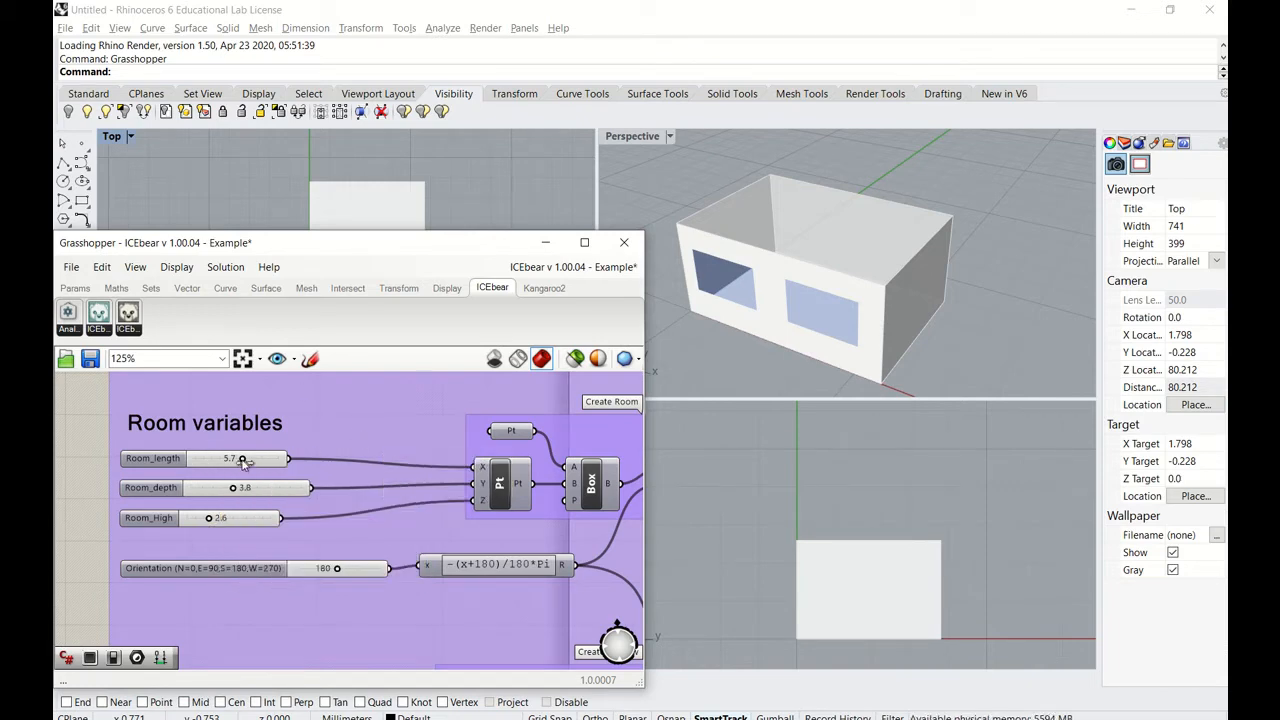
left_click_drag(241, 458, 214, 519)
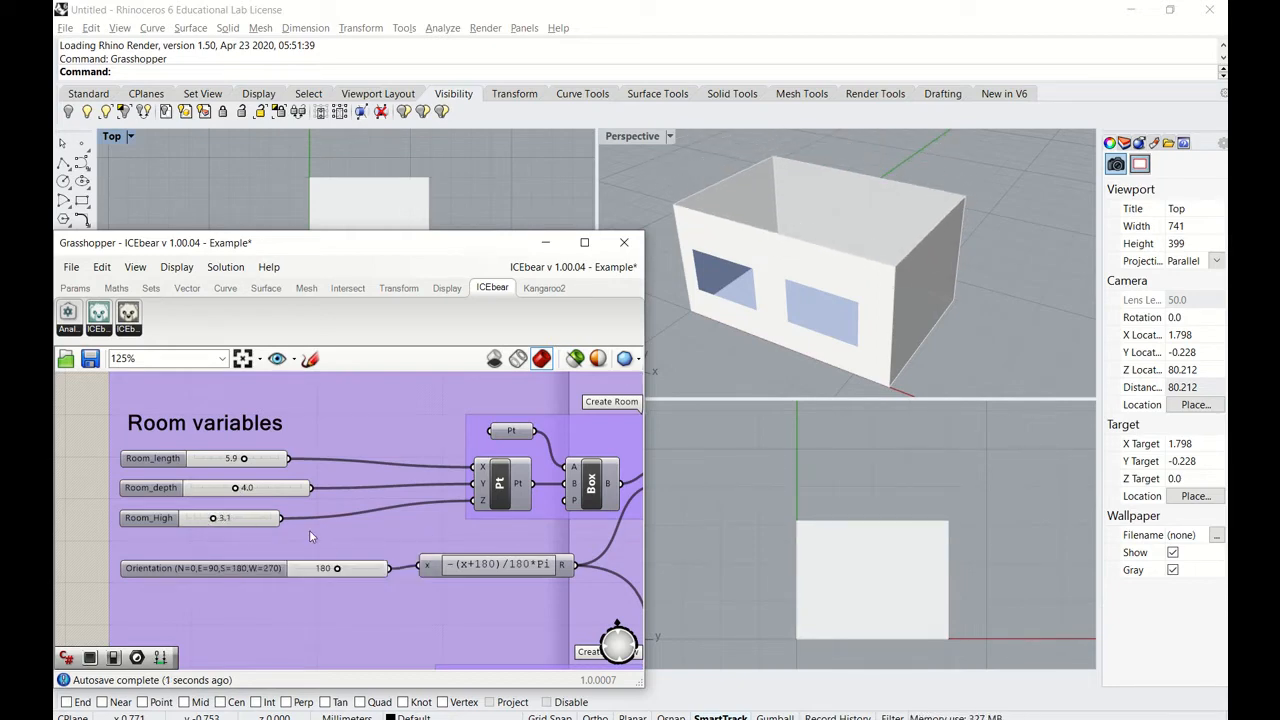
Adjust the window variable sliders to Height 1.1, Width 1.8, offset_floor 0.7 and offset_wall 0.5
right_click_drag(382, 575, 385, 429)
right_click_drag(340, 528, 367, 413)
left_click_drag(252, 481, 217, 566)
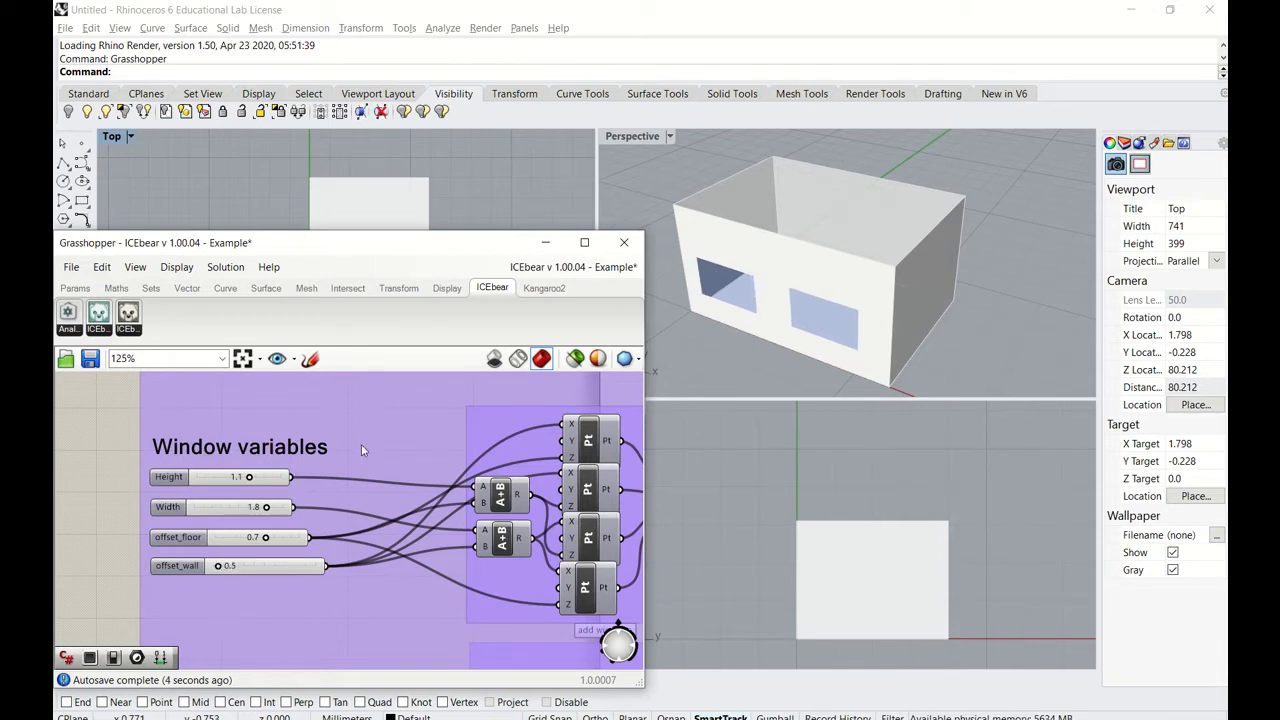
Lower the room by setting the Room_High slider to 2.7
right_click_drag(387, 440, 372, 537)
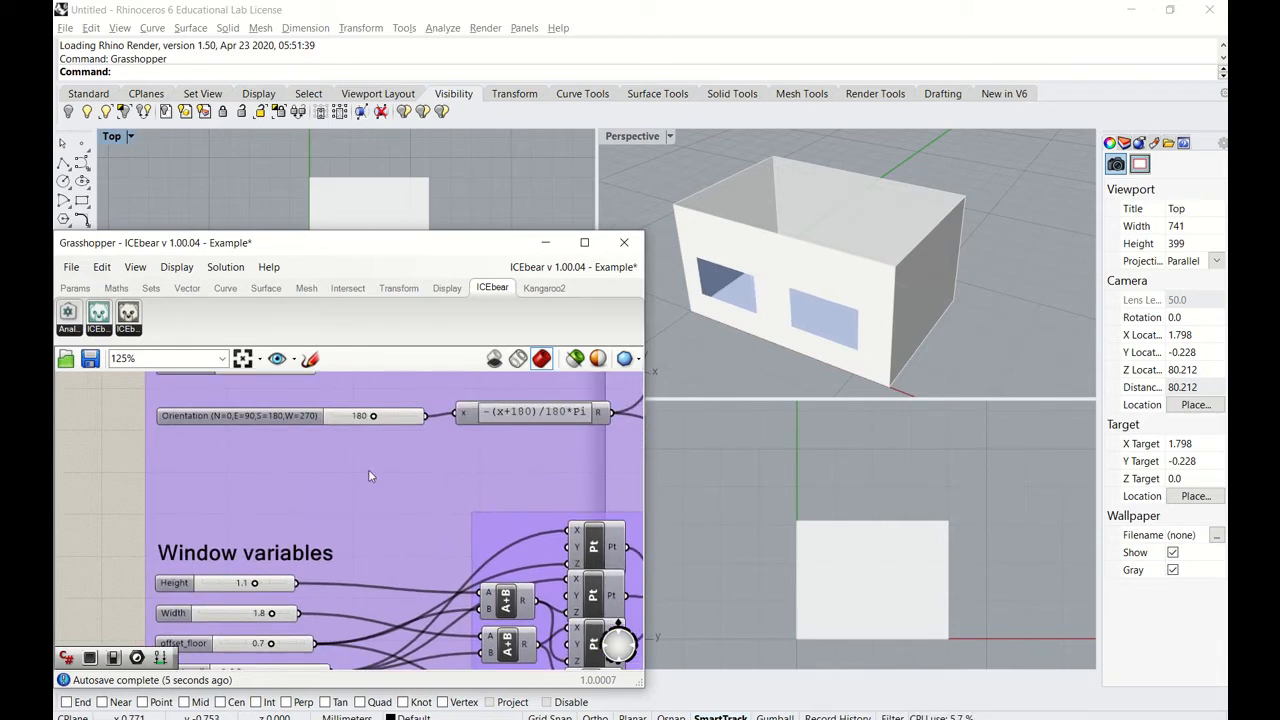
right_click_drag(368, 469, 353, 560)
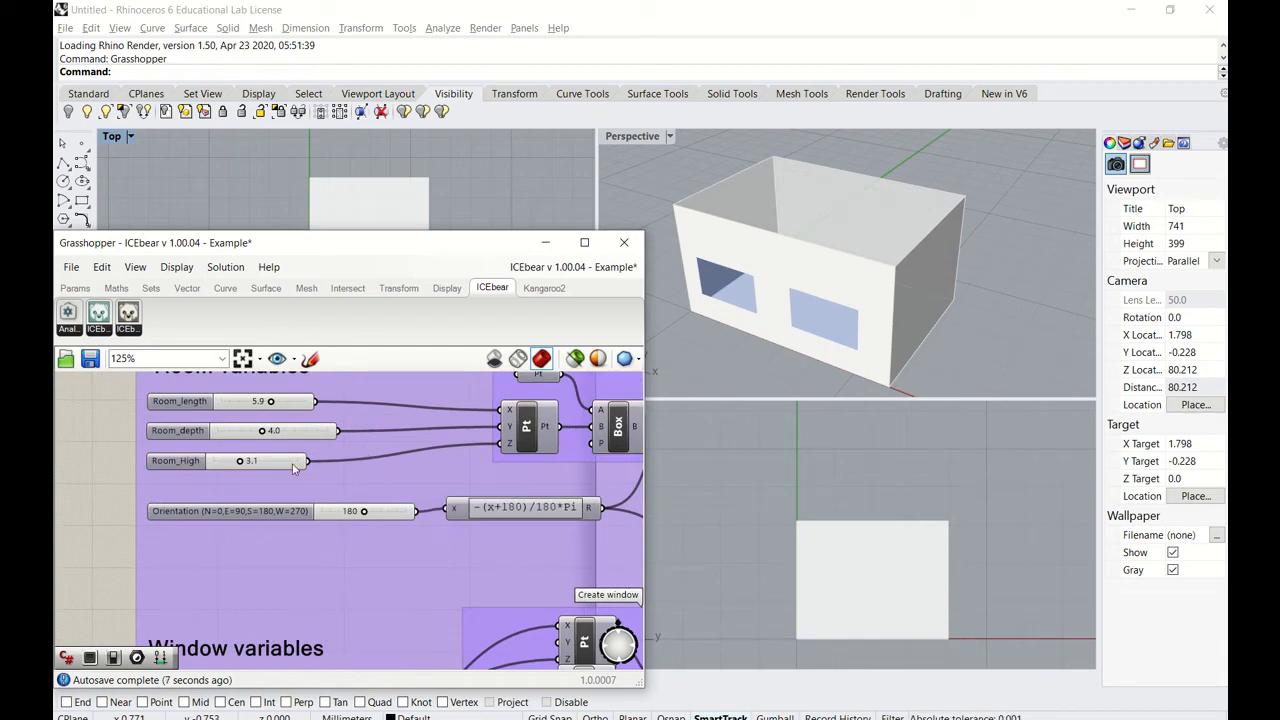
left_click_drag(240, 461, 236, 464)
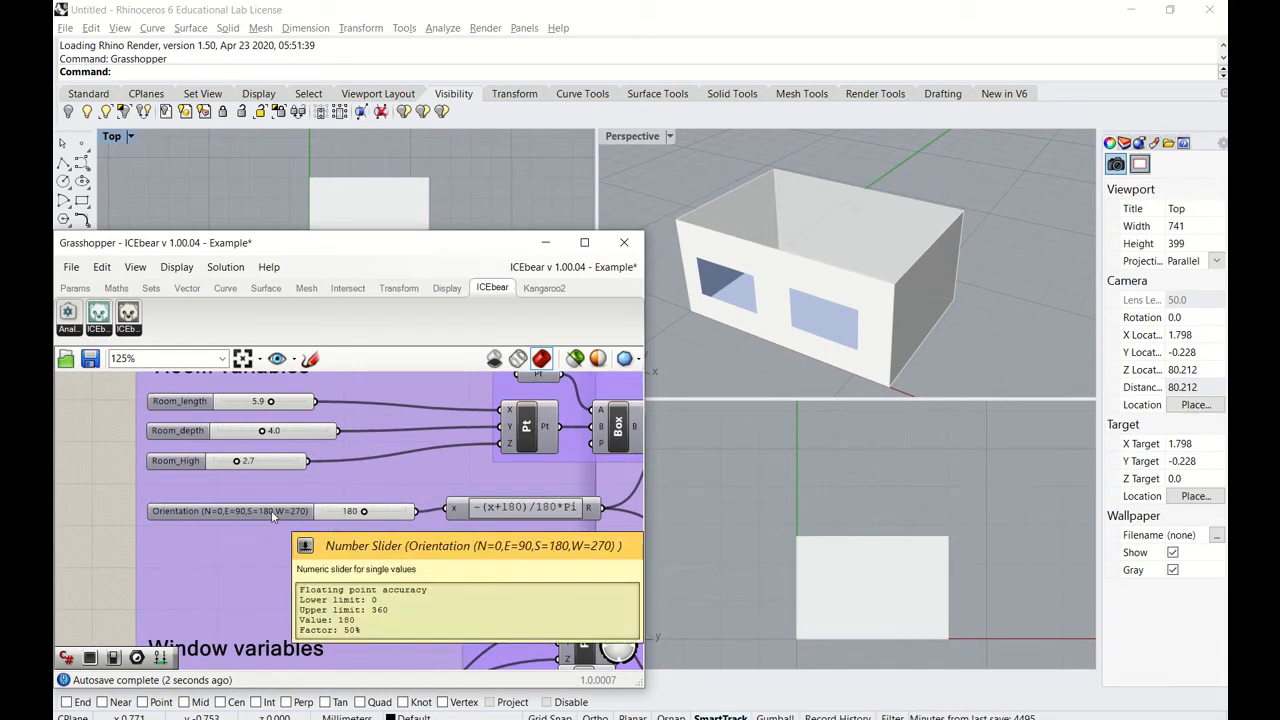
Examine how the test geometry definition handles room orientation, creates the windows and subtracts them from the wall
scroll(294, 552, "down", 2)
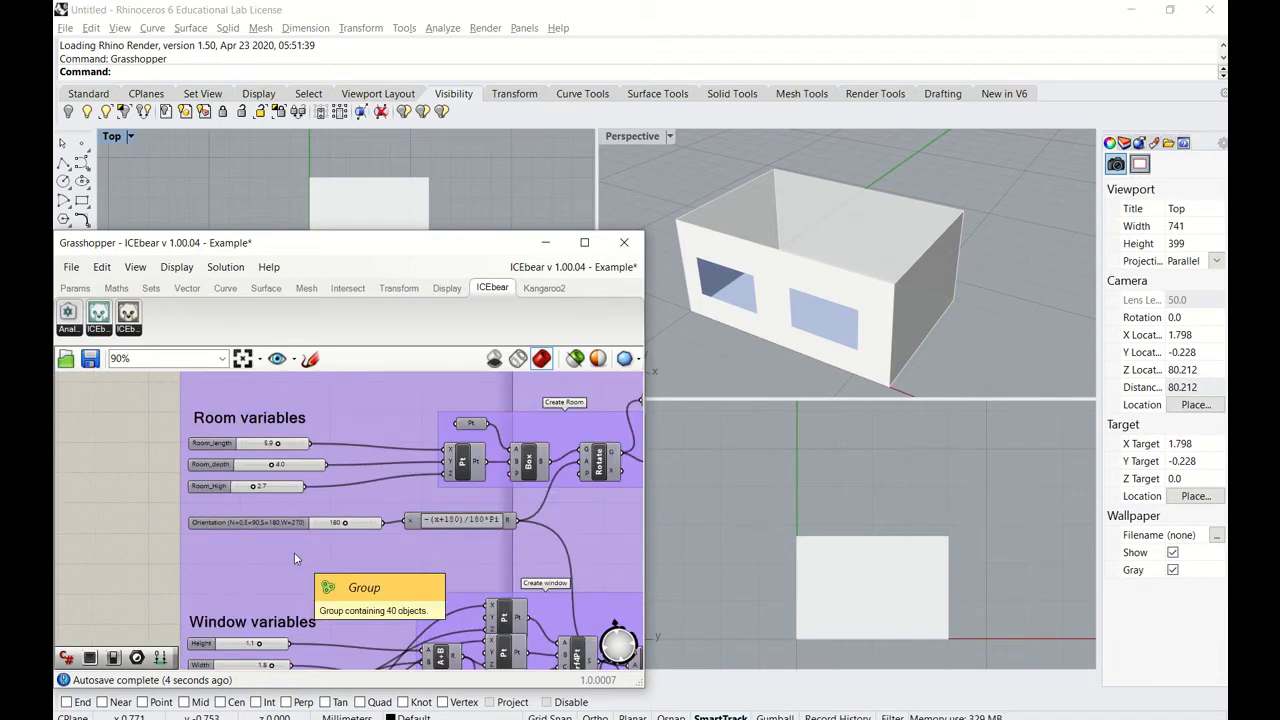
scroll(294, 558, "up", 1)
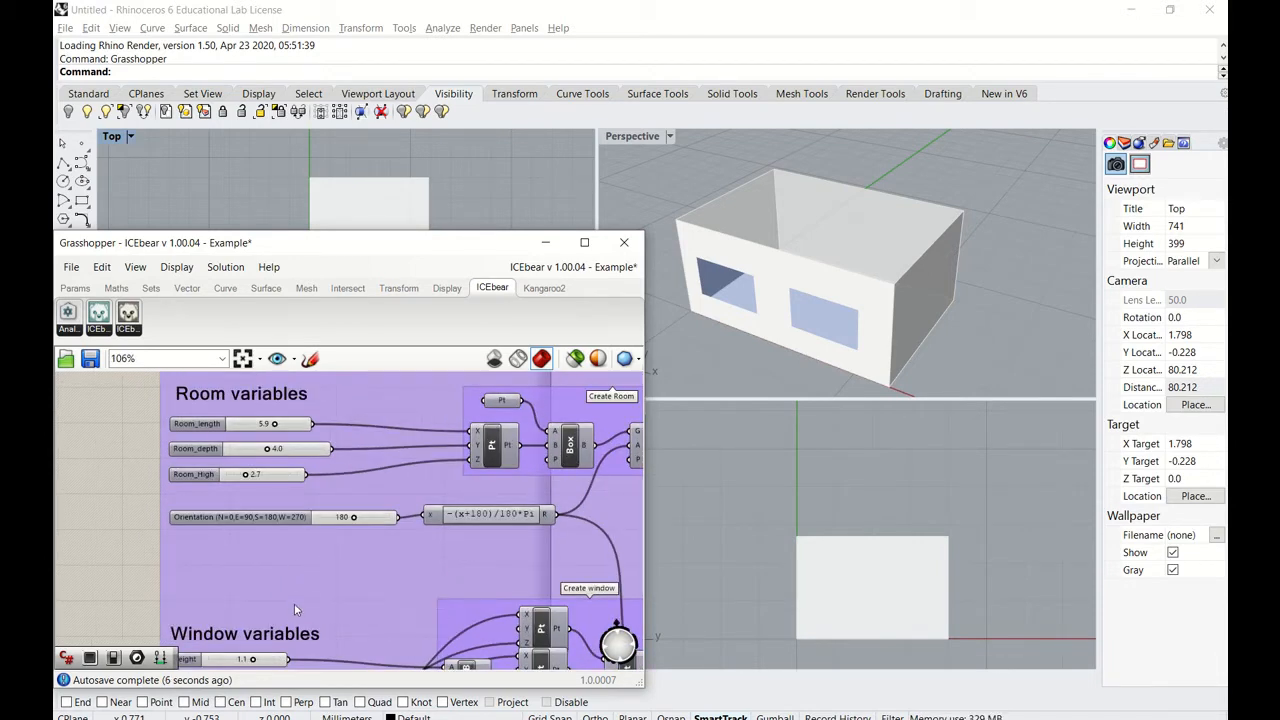
right_click_drag(294, 603, 270, 428)
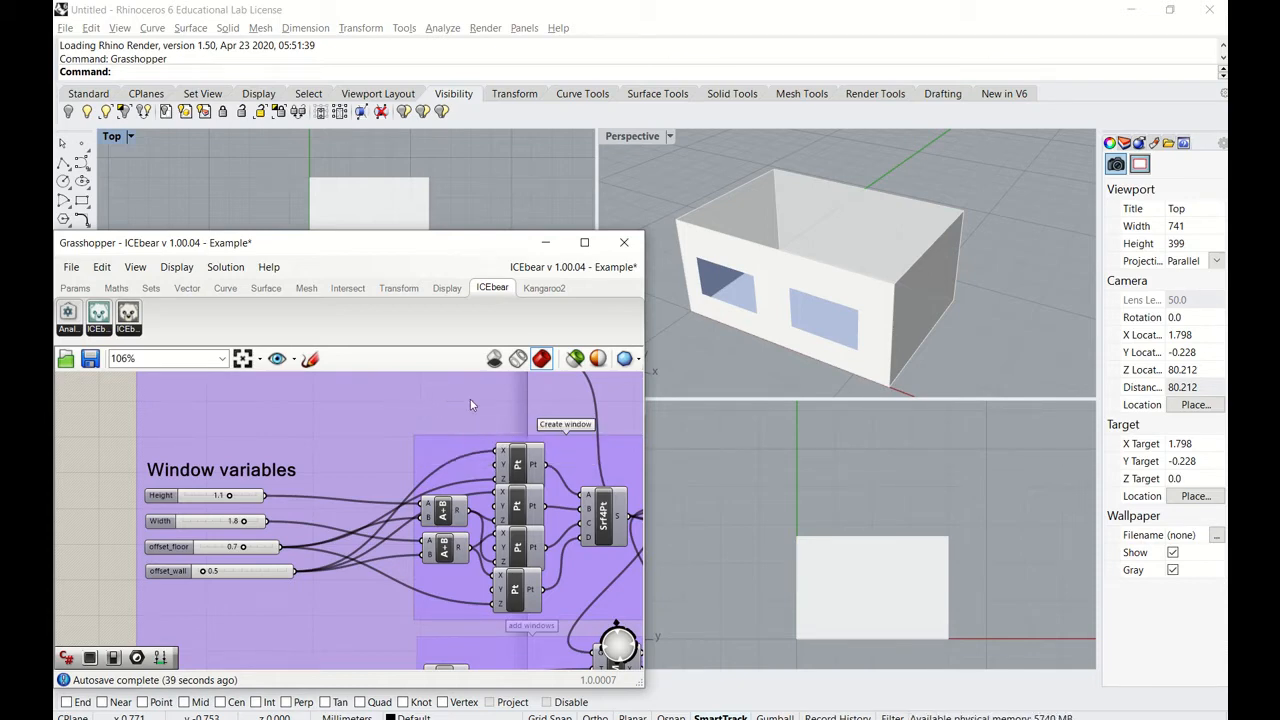
right_click_drag(440, 403, 162, 446)
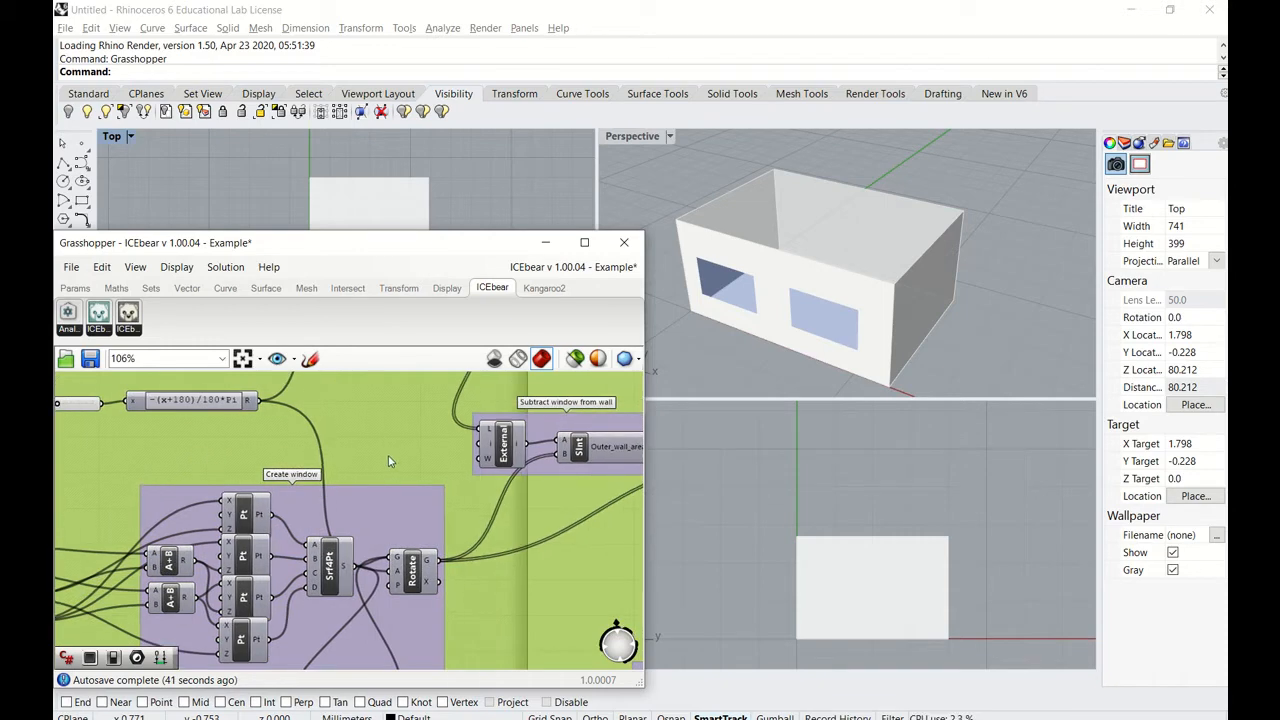
right_click_drag(391, 460, 249, 529)
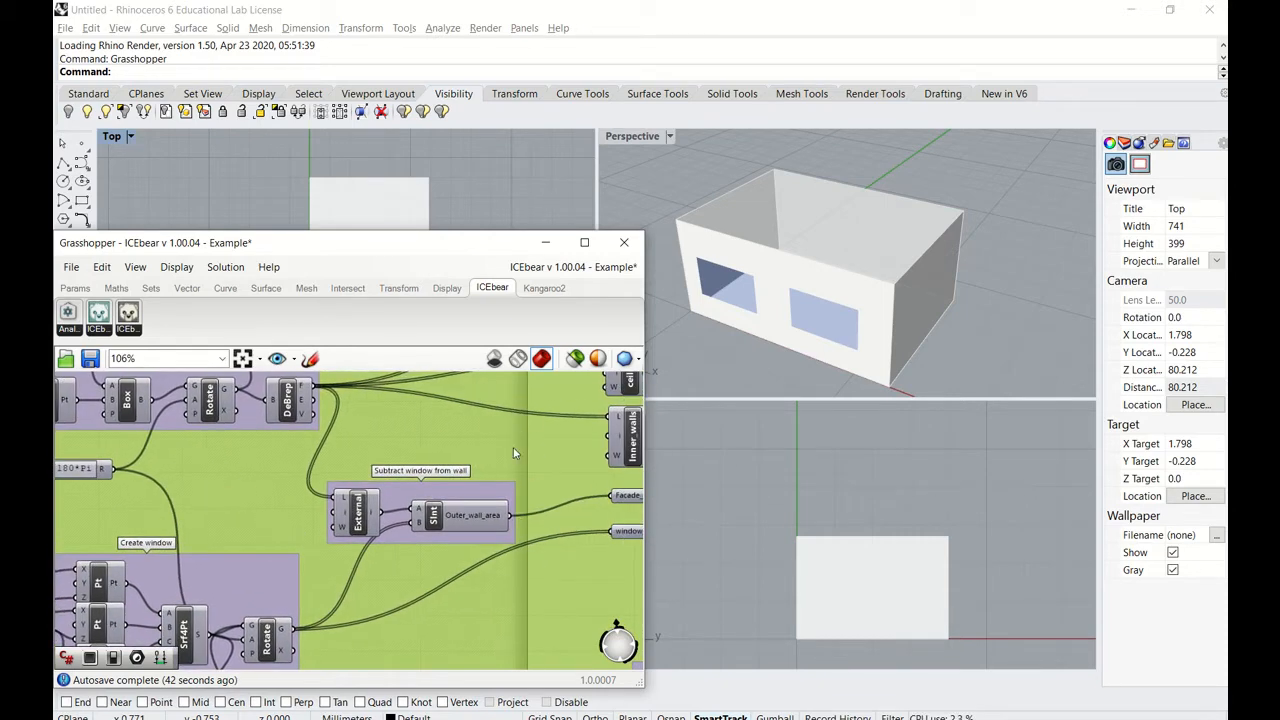
scroll(513, 450, "down", 3)
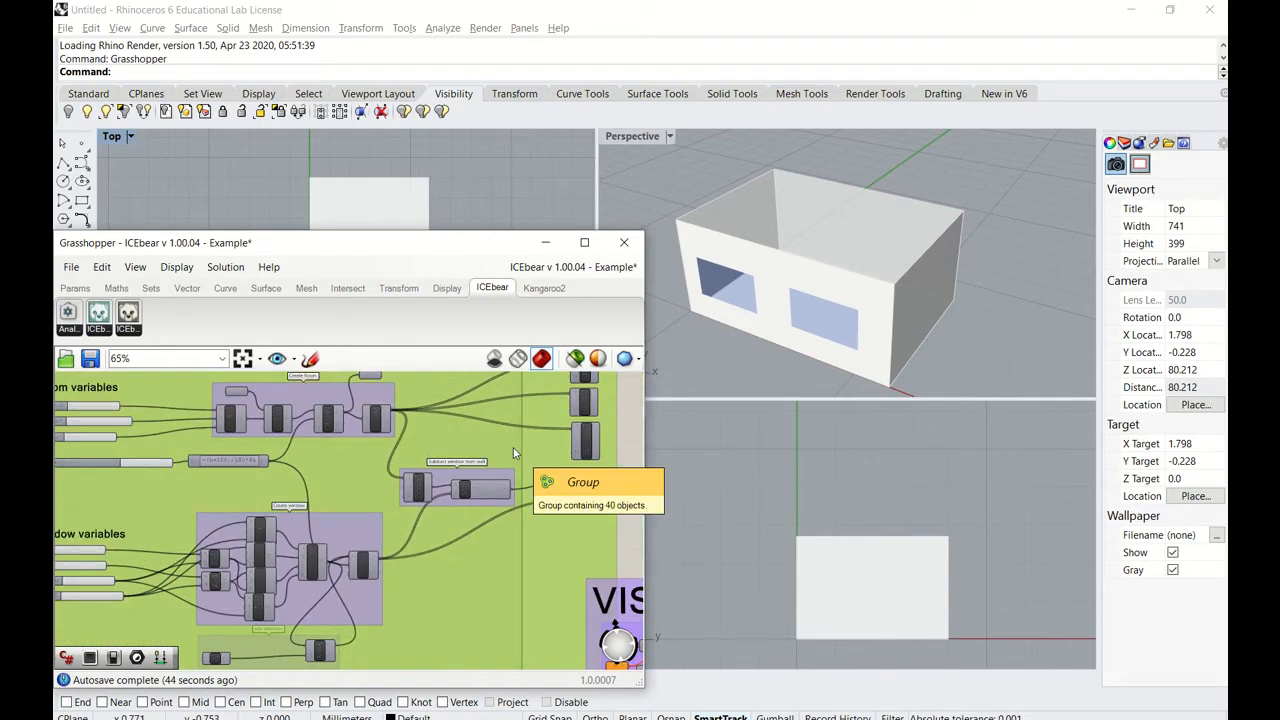
scroll(514, 452, "up", 2)
scroll(514, 452, "down", 3)
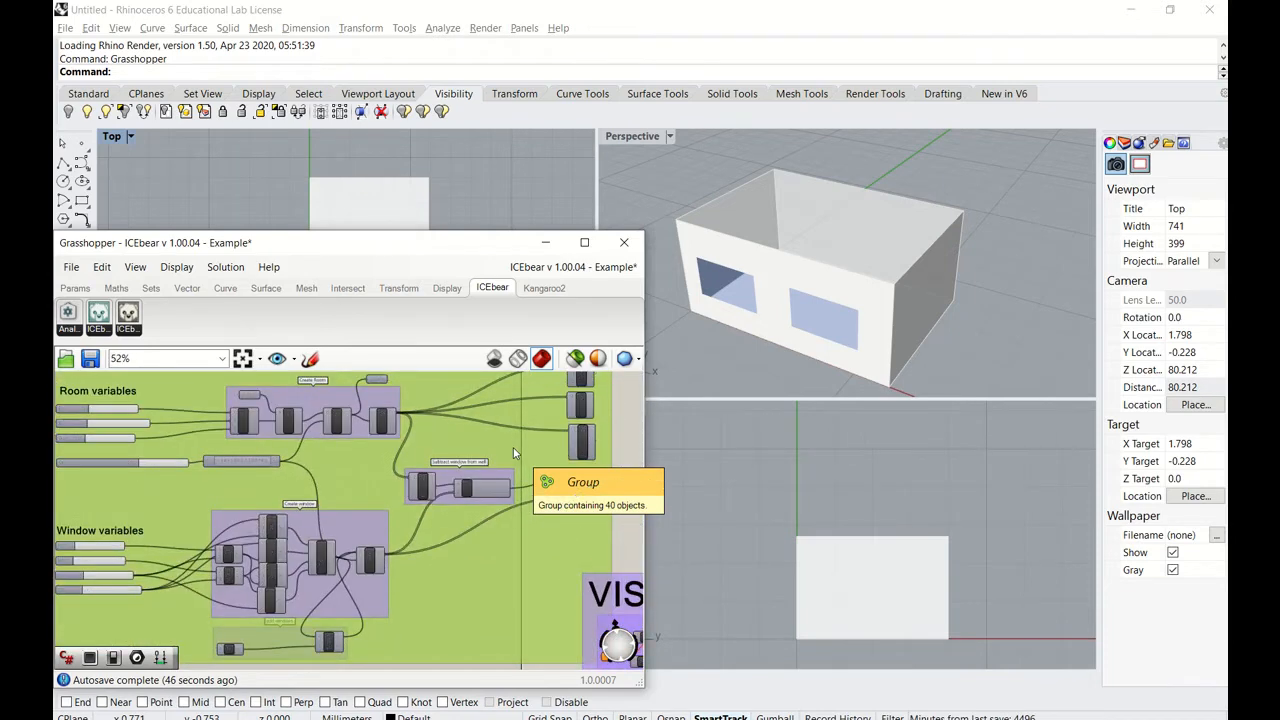
scroll(513, 452, "down", 3)
scroll(513, 452, "up", 2)
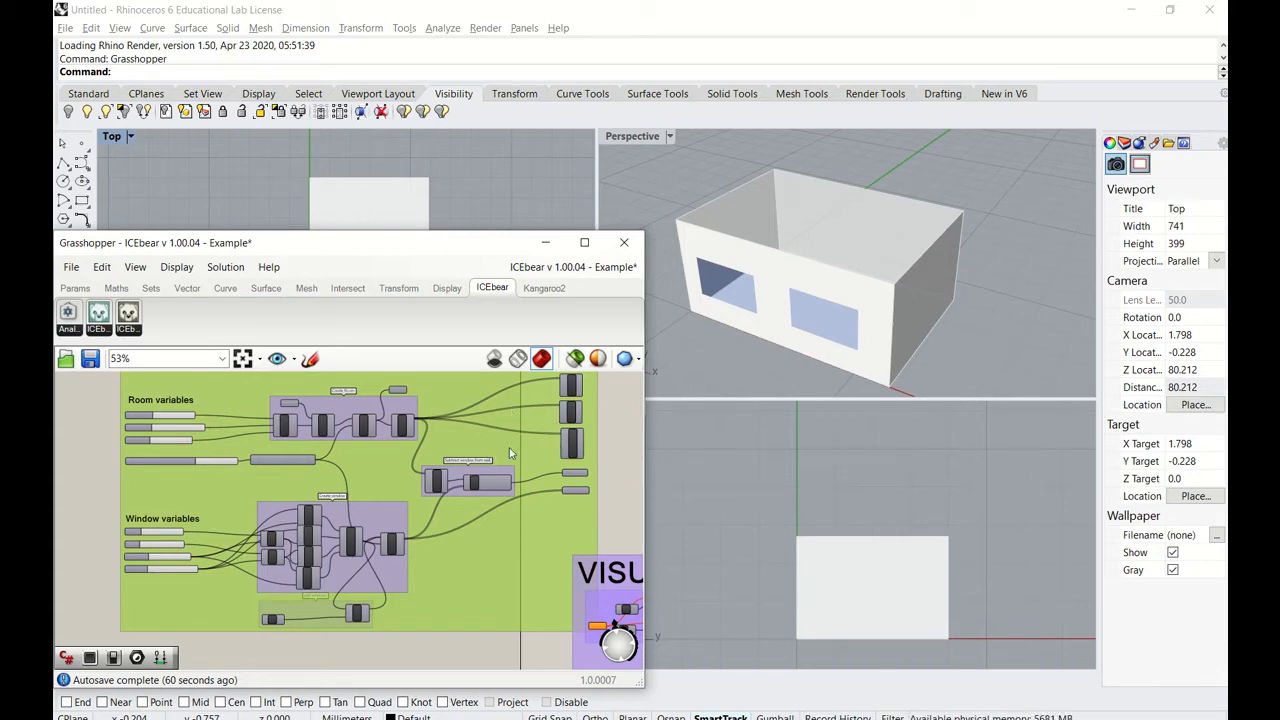
Inspect the geometry outputs for floor, ceiling, Inner_walls, Facade_area and window_area
right_click_drag(509, 447, 303, 508)
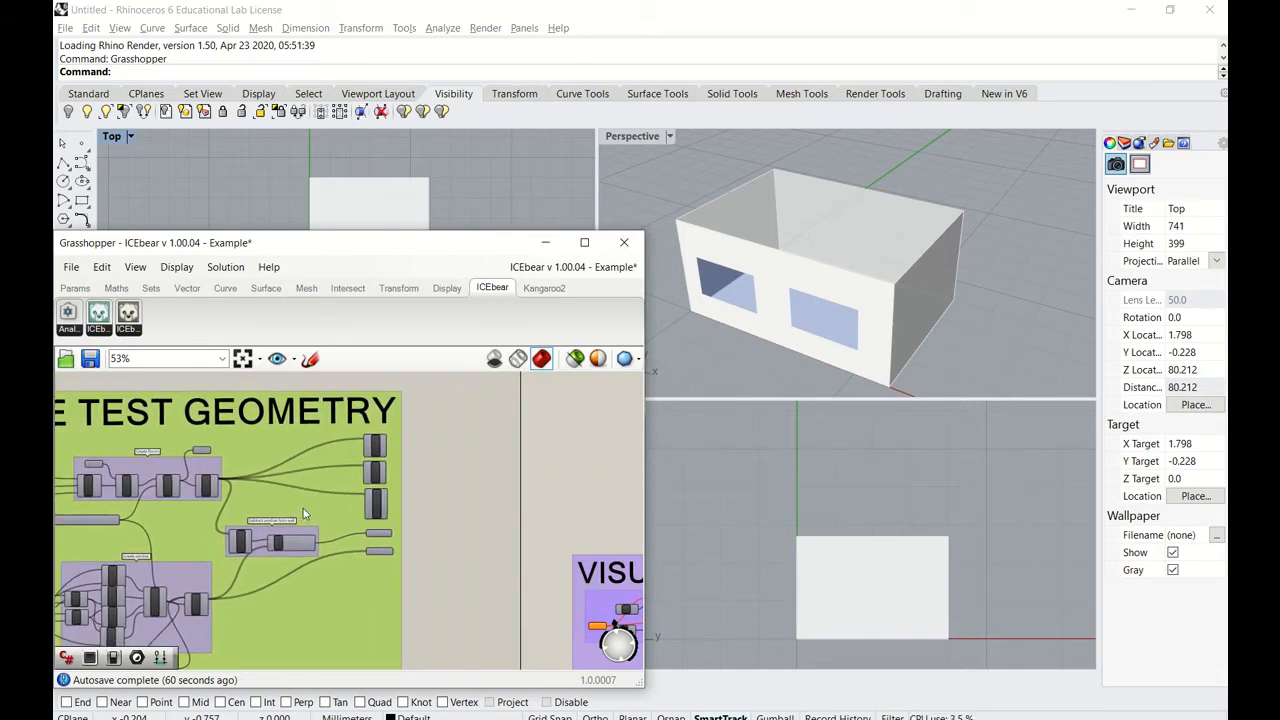
scroll(366, 497, "up", 3)
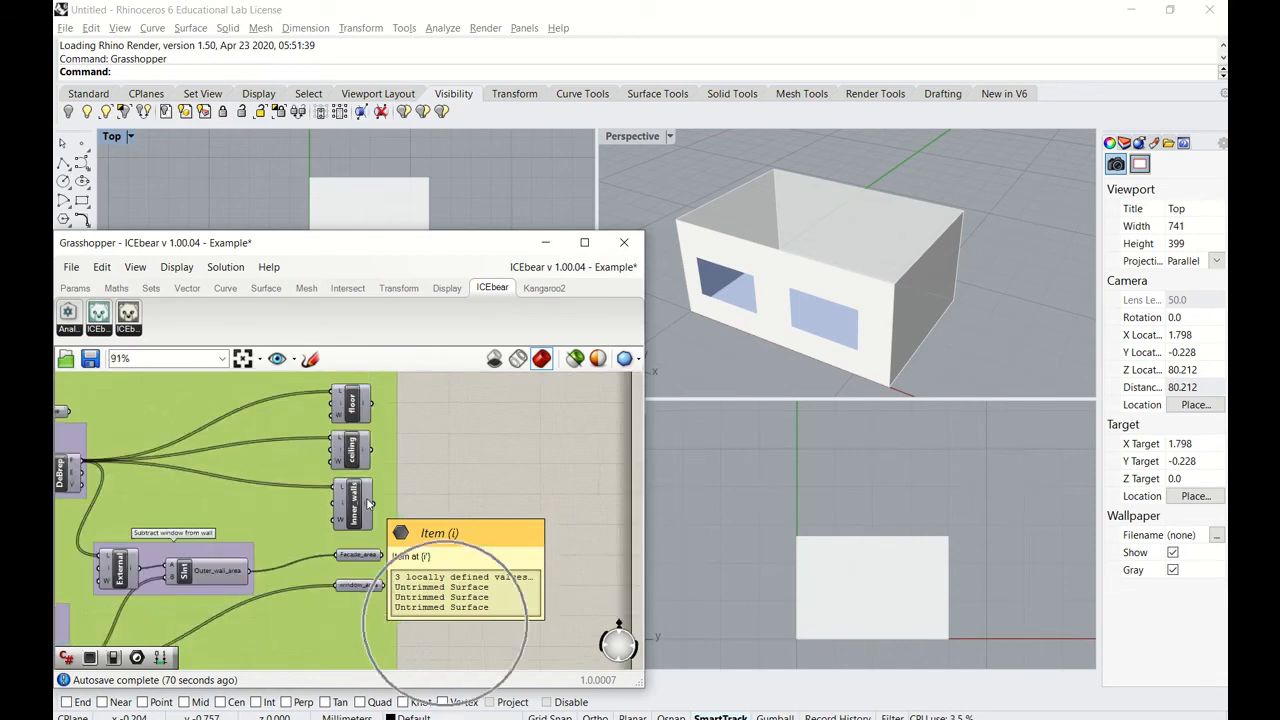
right_click_drag(389, 439, 389, 459)
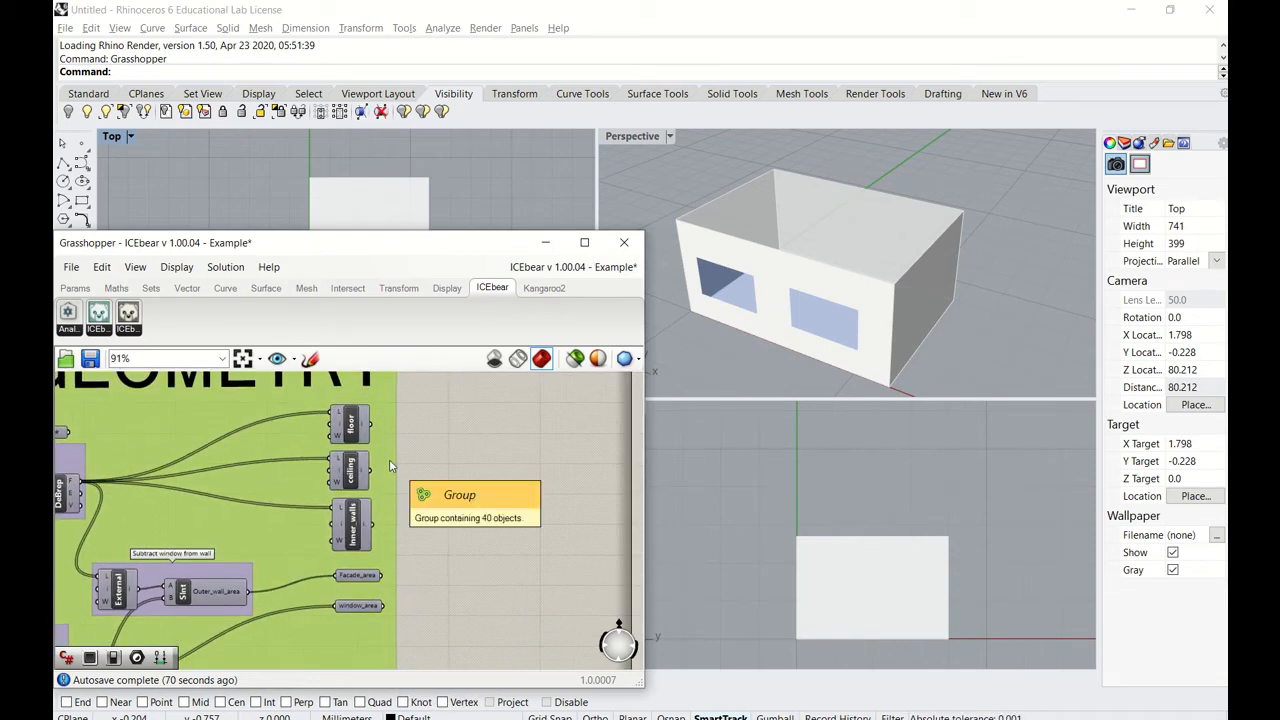
scroll(389, 459, "up", 1)
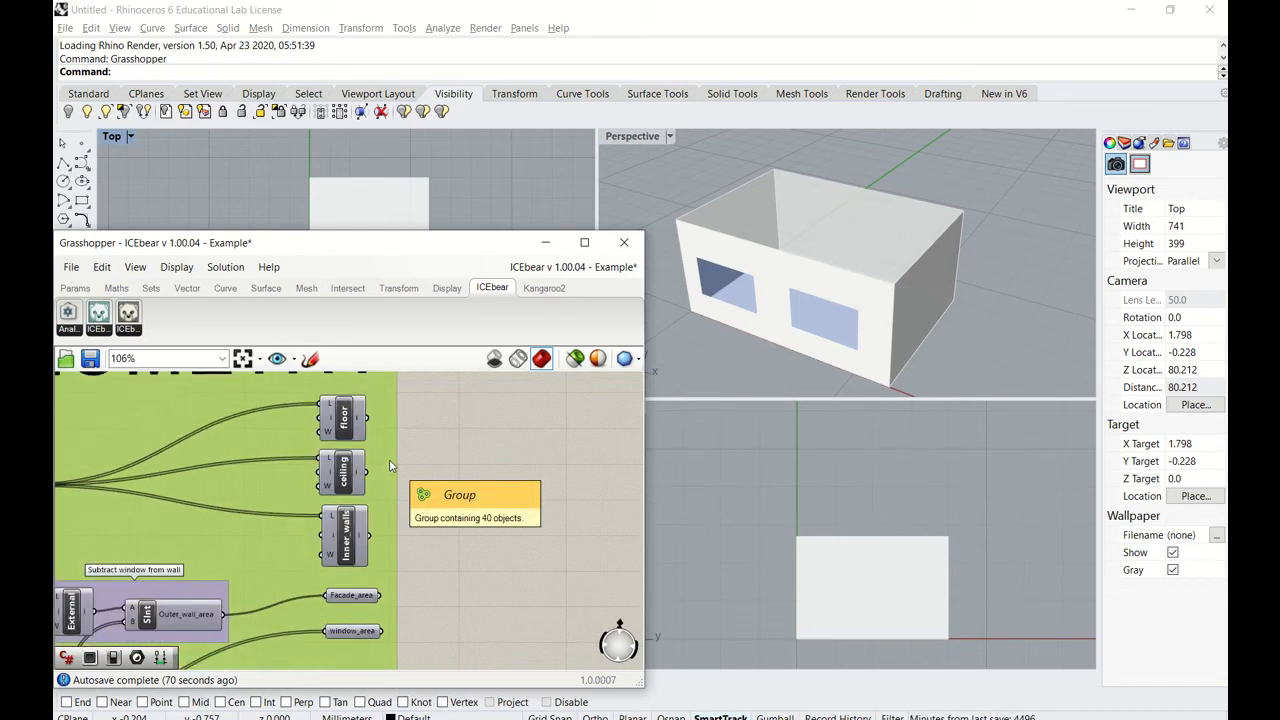
scroll(389, 465, "up", 1)
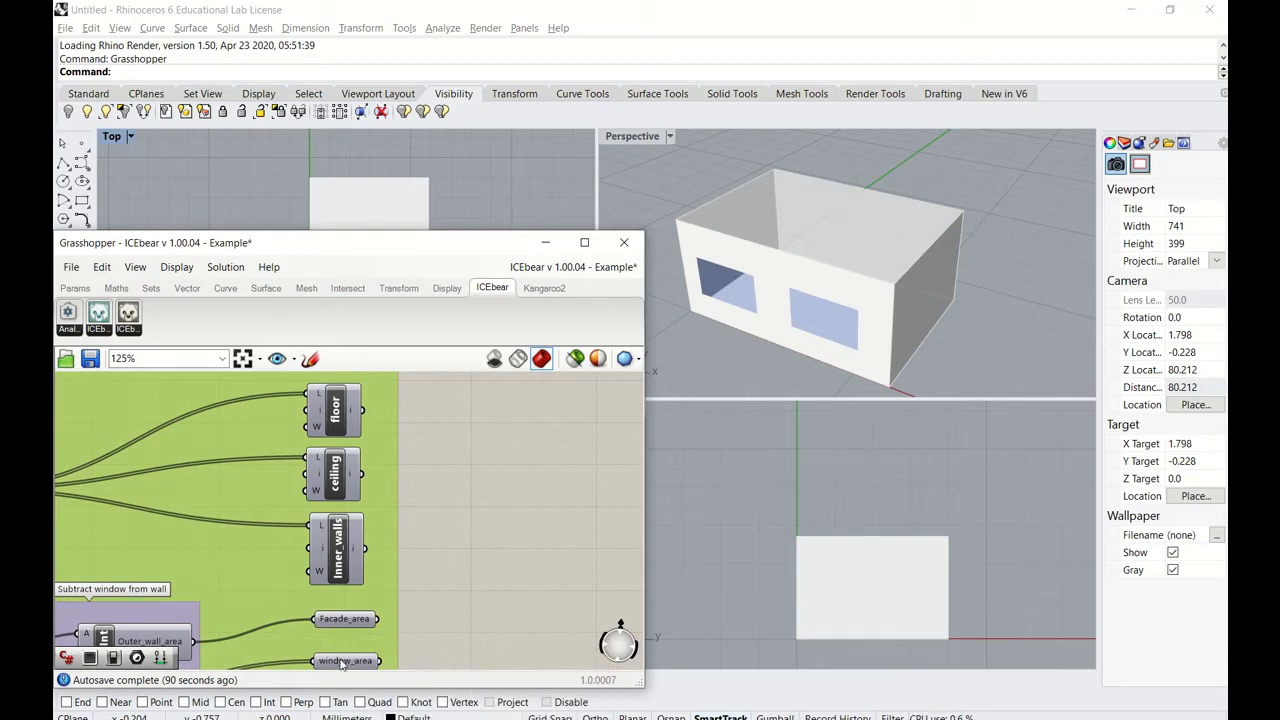
mouse_move(341, 663)
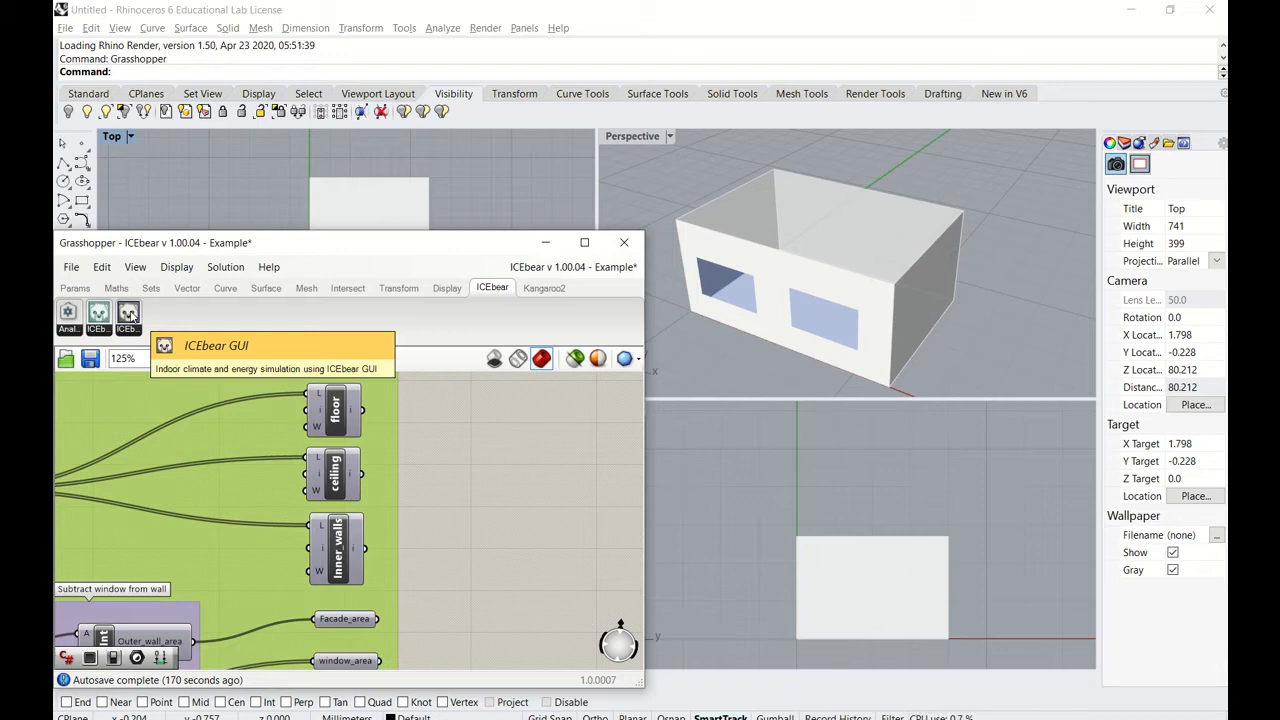
Place an ICEbear GUI component beside the test geometry outputs and connect the floor output to its Floor input
left_click_drag(128, 316, 470, 444)
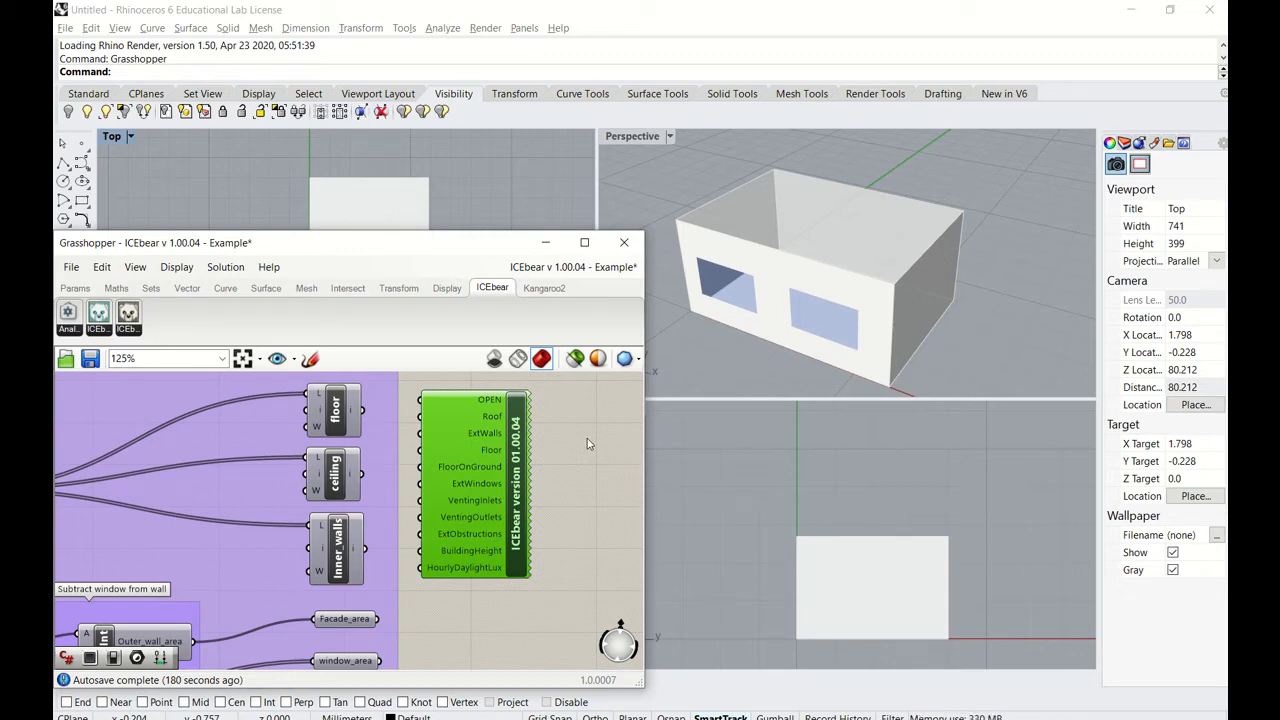
left_click_drag(457, 418, 479, 437)
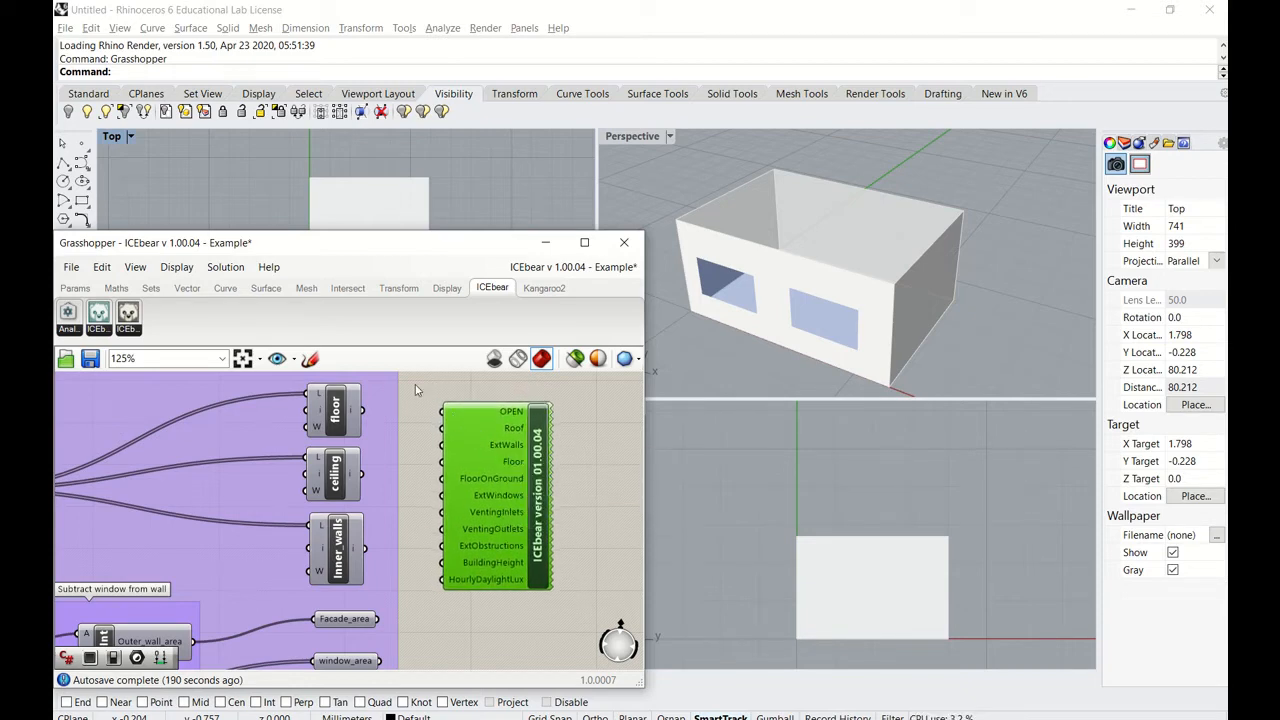
left_click_drag(364, 414, 442, 463)
left_click_drag(440, 462, 440, 462)
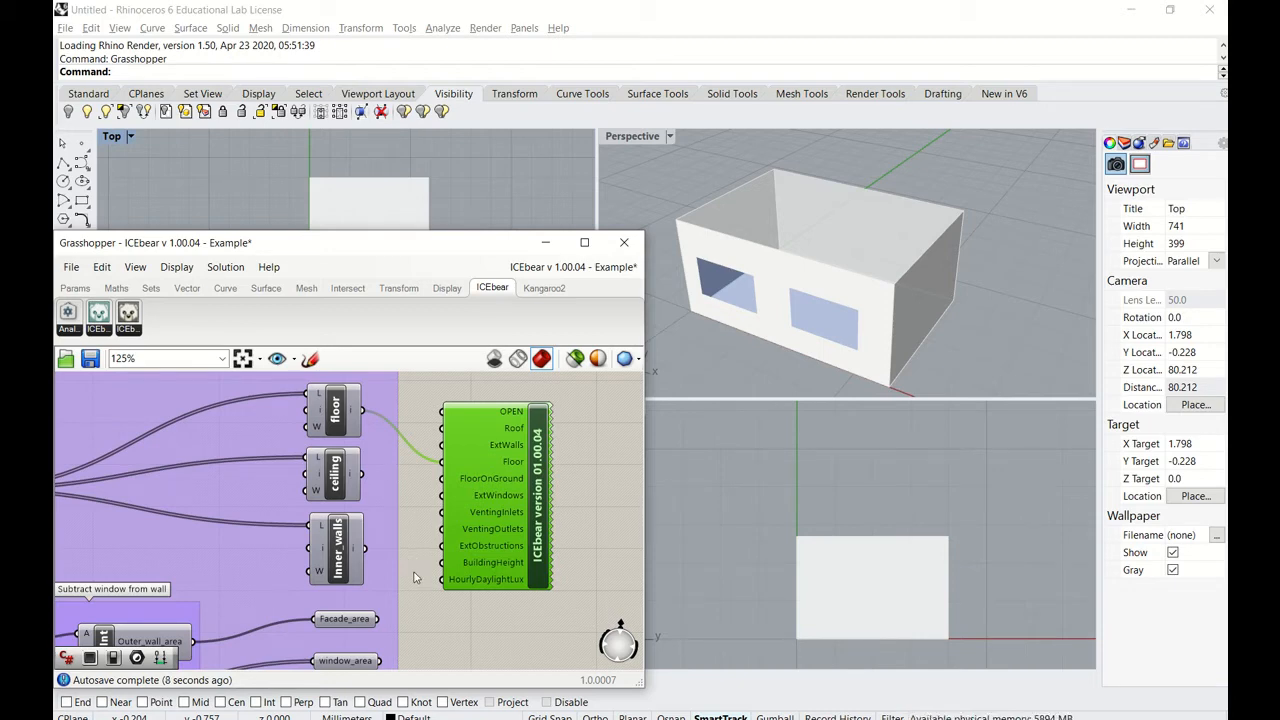
Connect Facade_area to the ExtWalls input and window_area to the ExtWindows input of the ICEbear component
right_click_drag(399, 595, 395, 562)
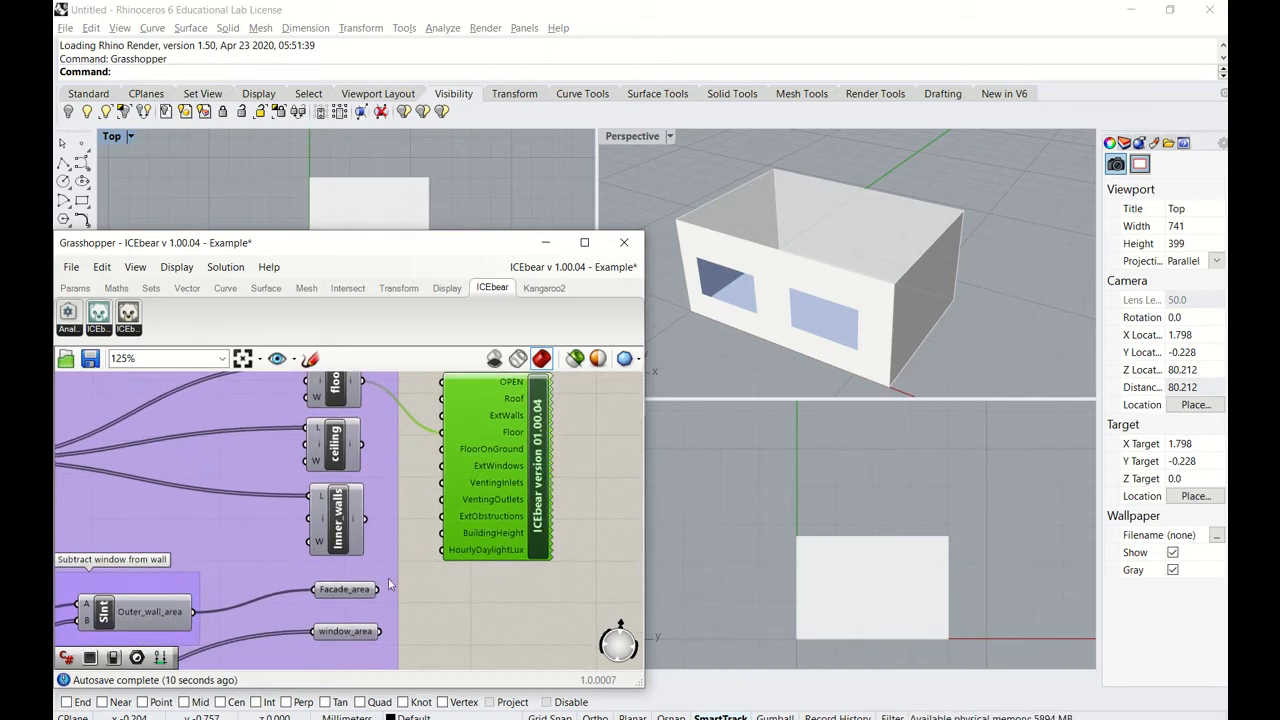
left_click_drag(378, 590, 443, 432)
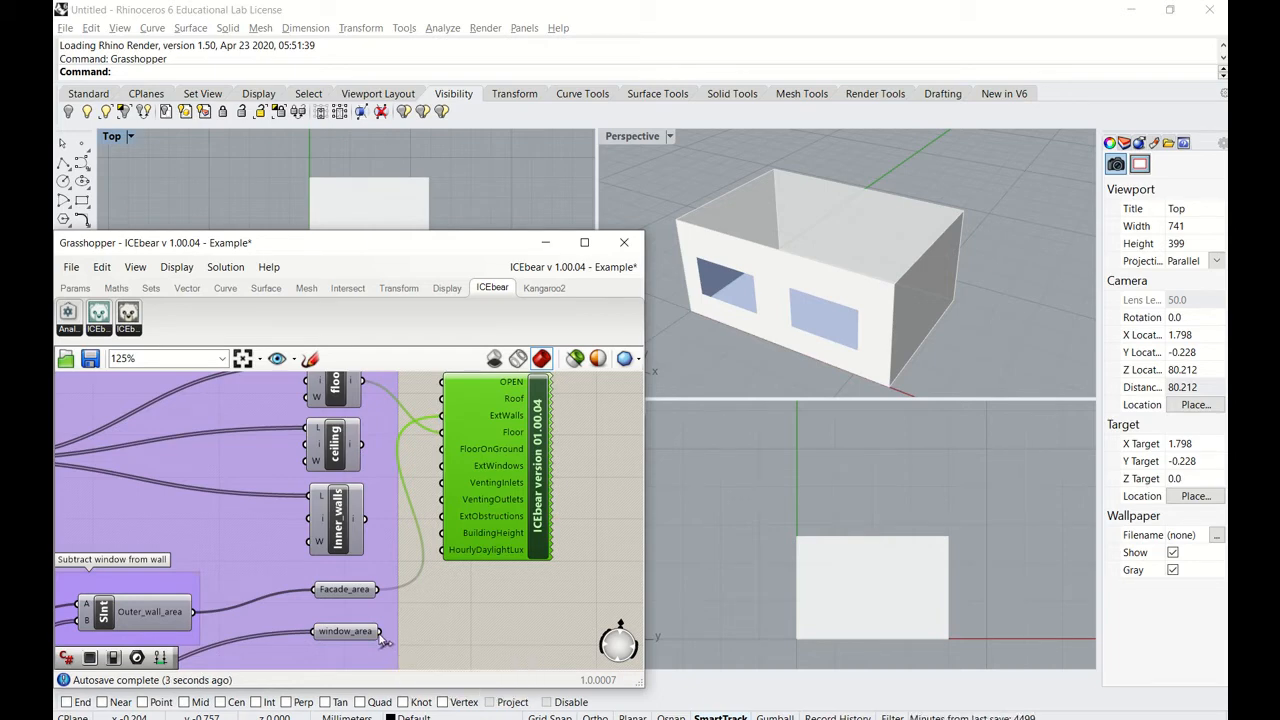
left_click_drag(379, 631, 443, 467)
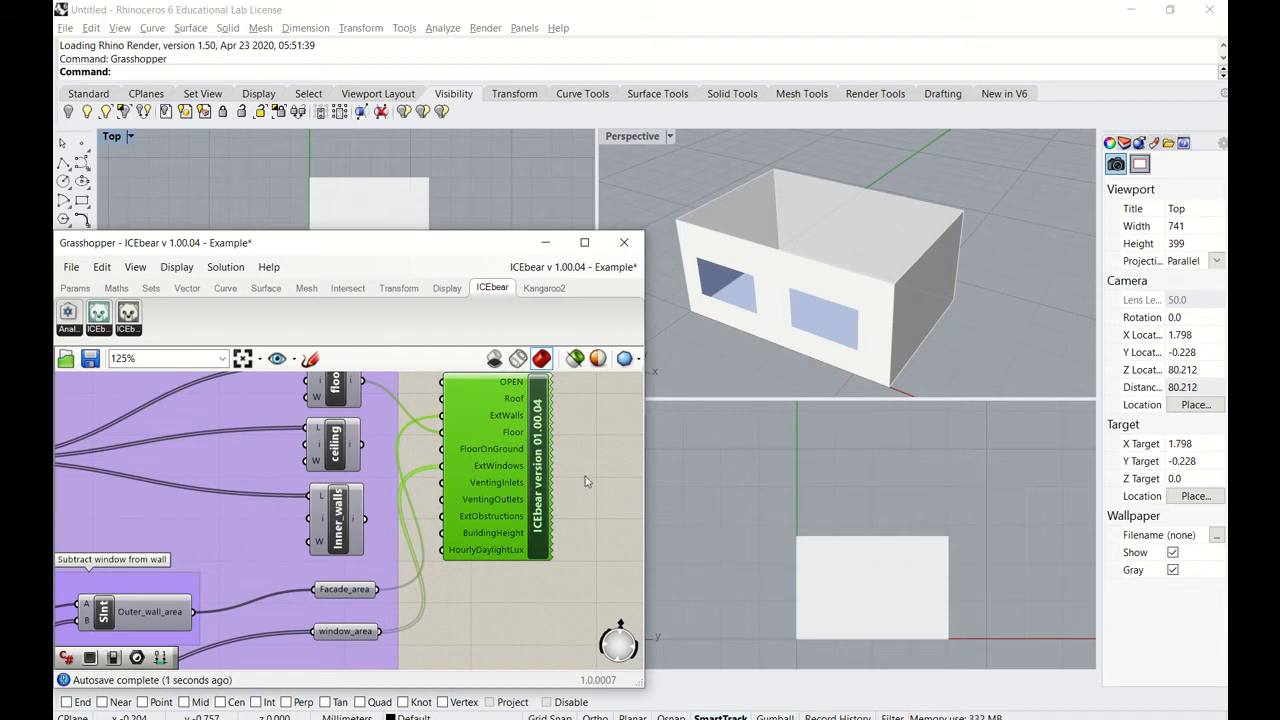
Shift the ICEbear component away from the geometry group and add a Button component near its OPEN input
right_click_drag(594, 480, 577, 504)
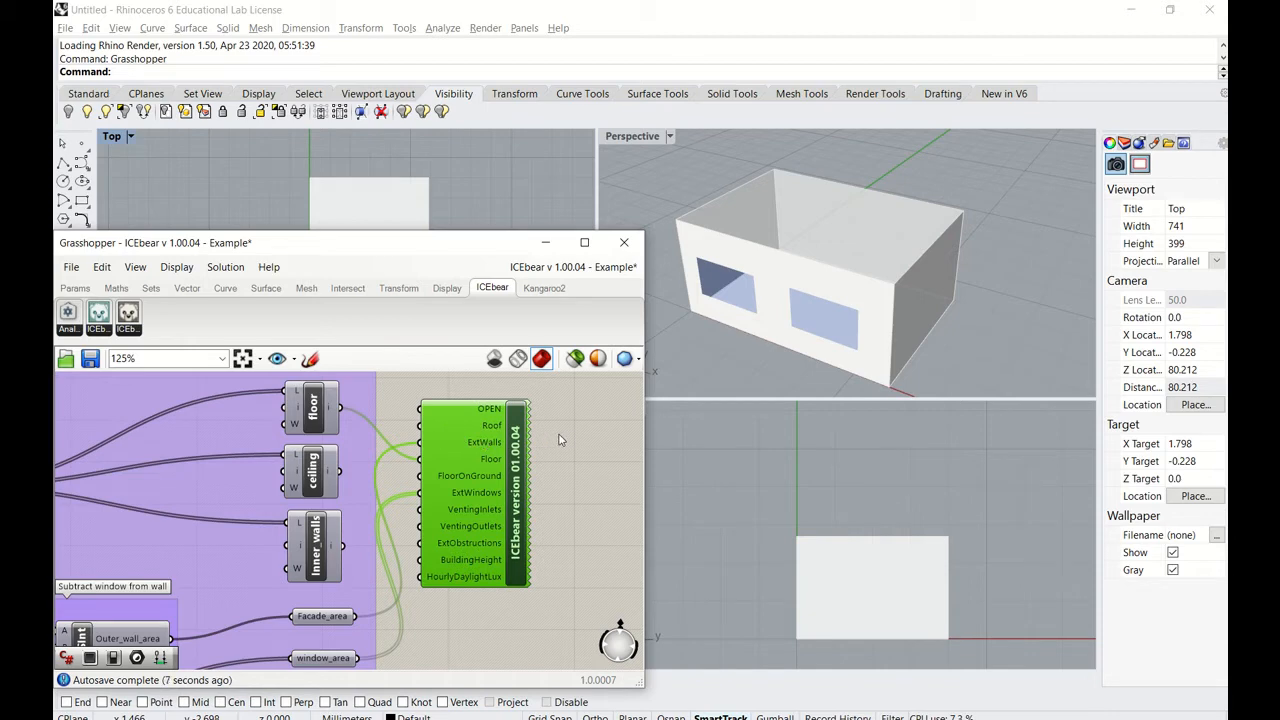
left_click_drag(520, 472, 550, 485)
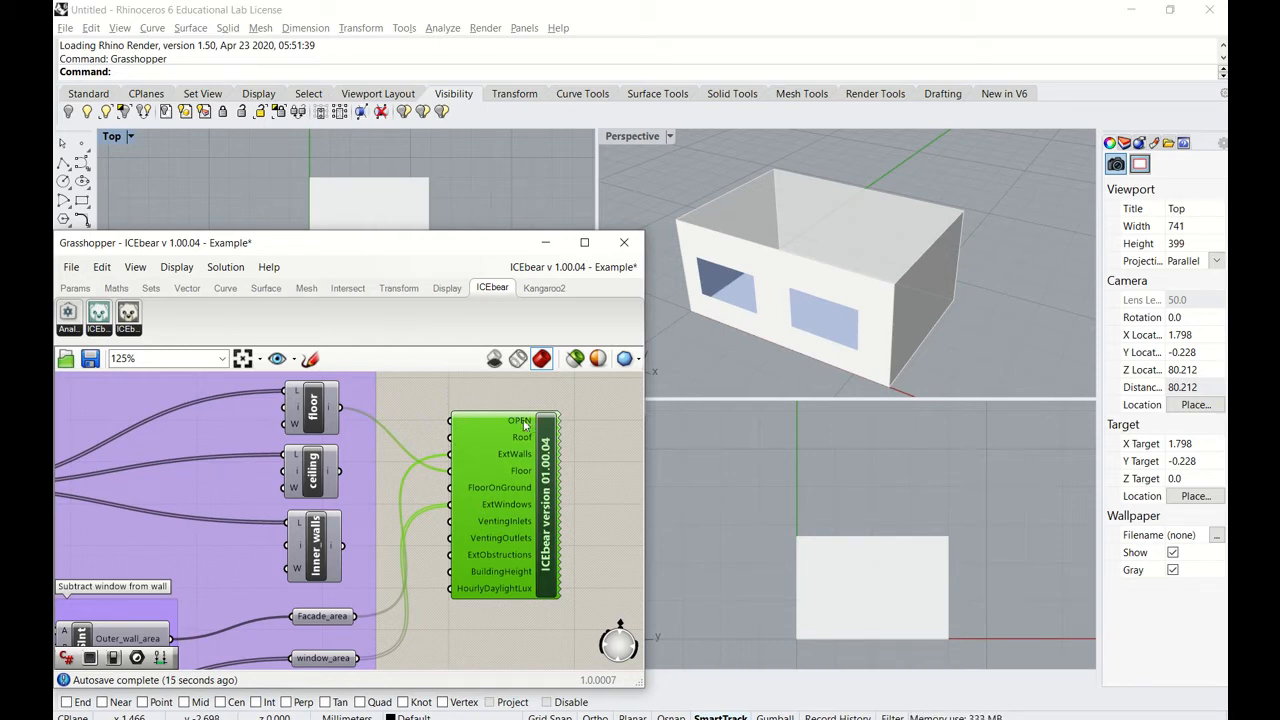
left_click(397, 411)
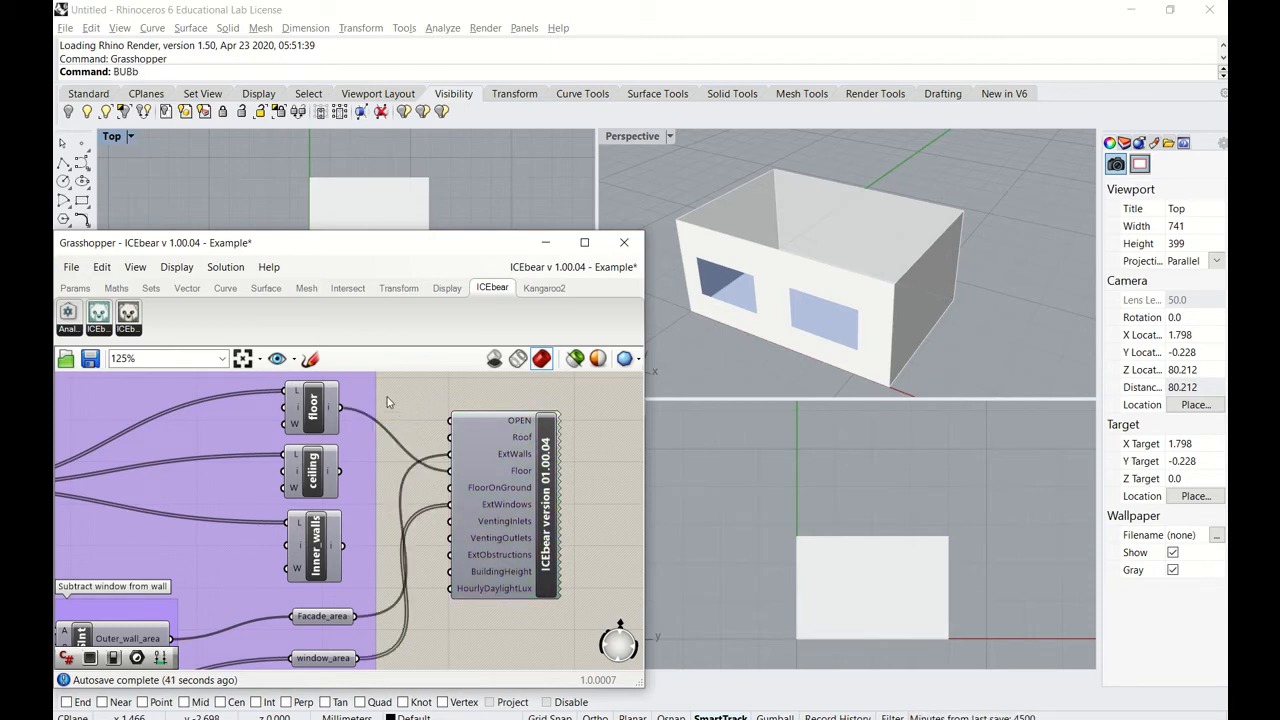
double_click(388, 402)
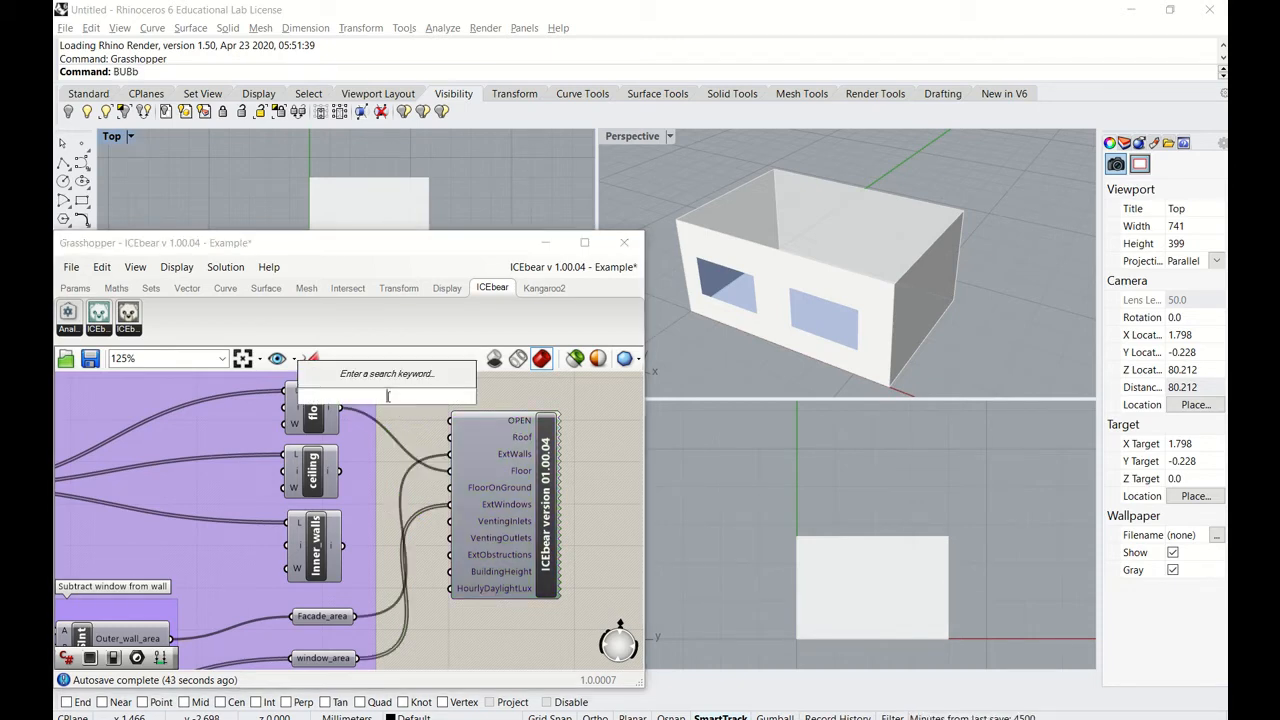
type("buttom")
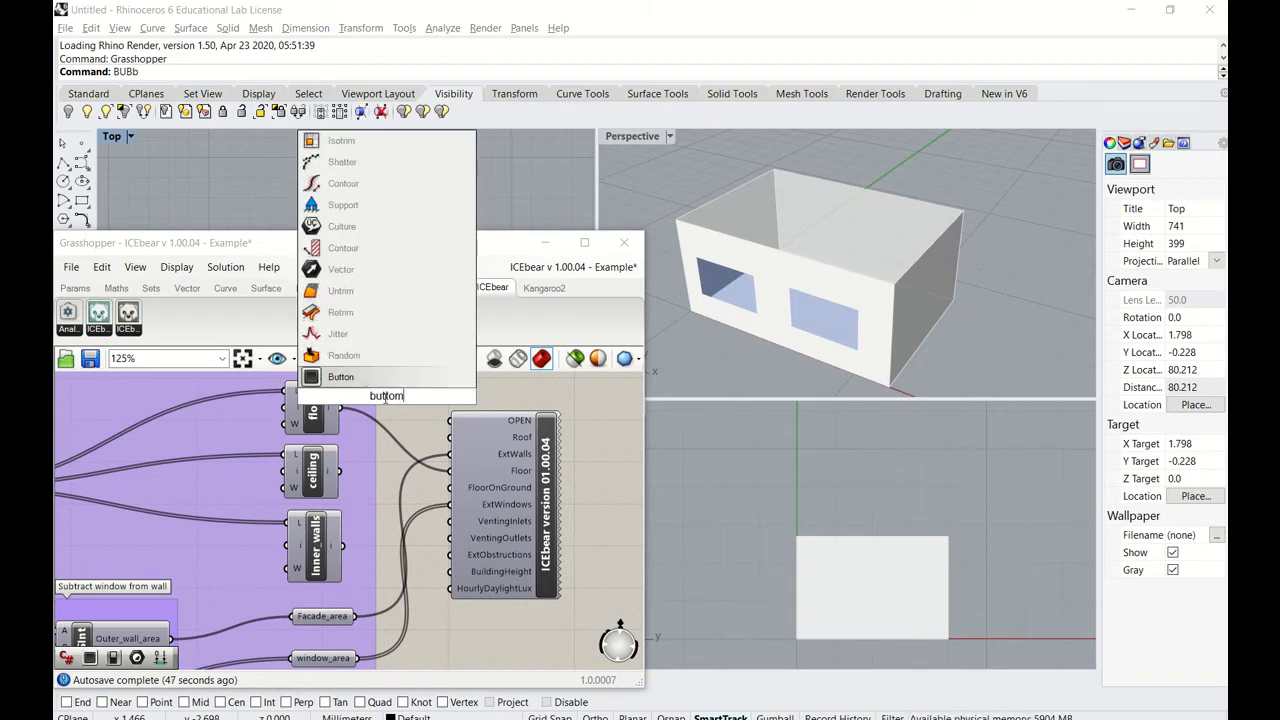
key("BackSpace")
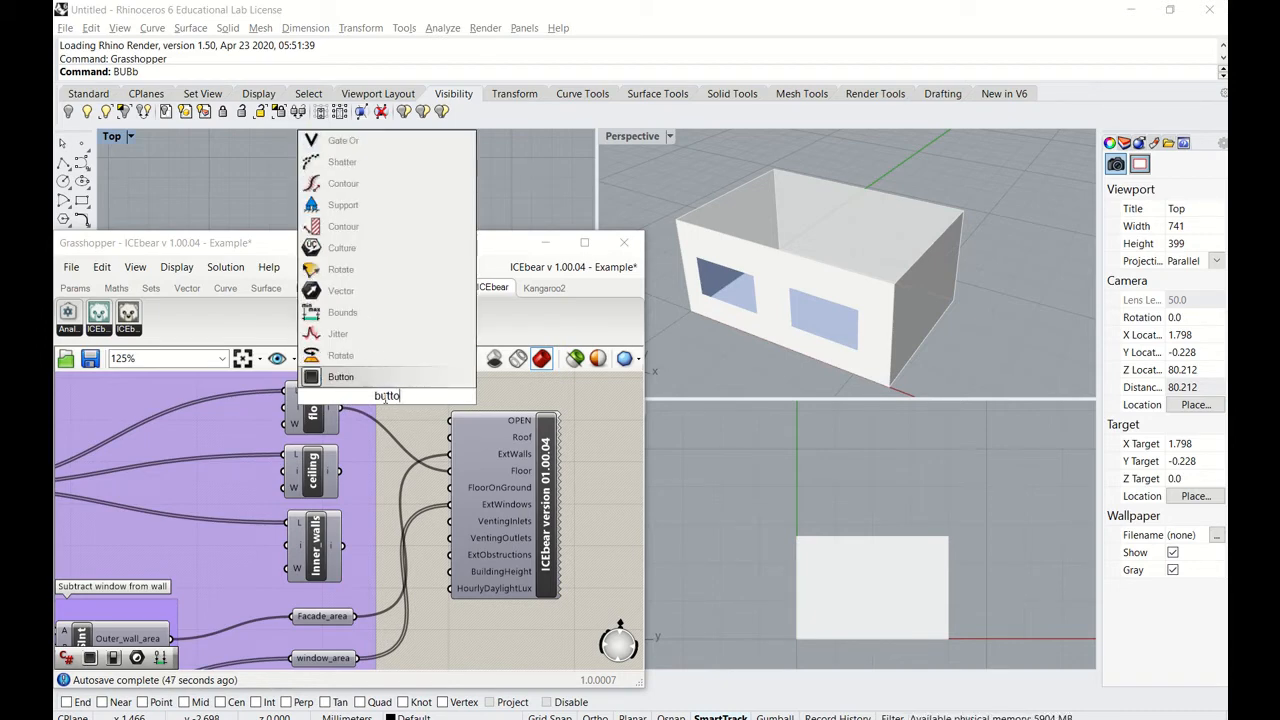
key("Return")
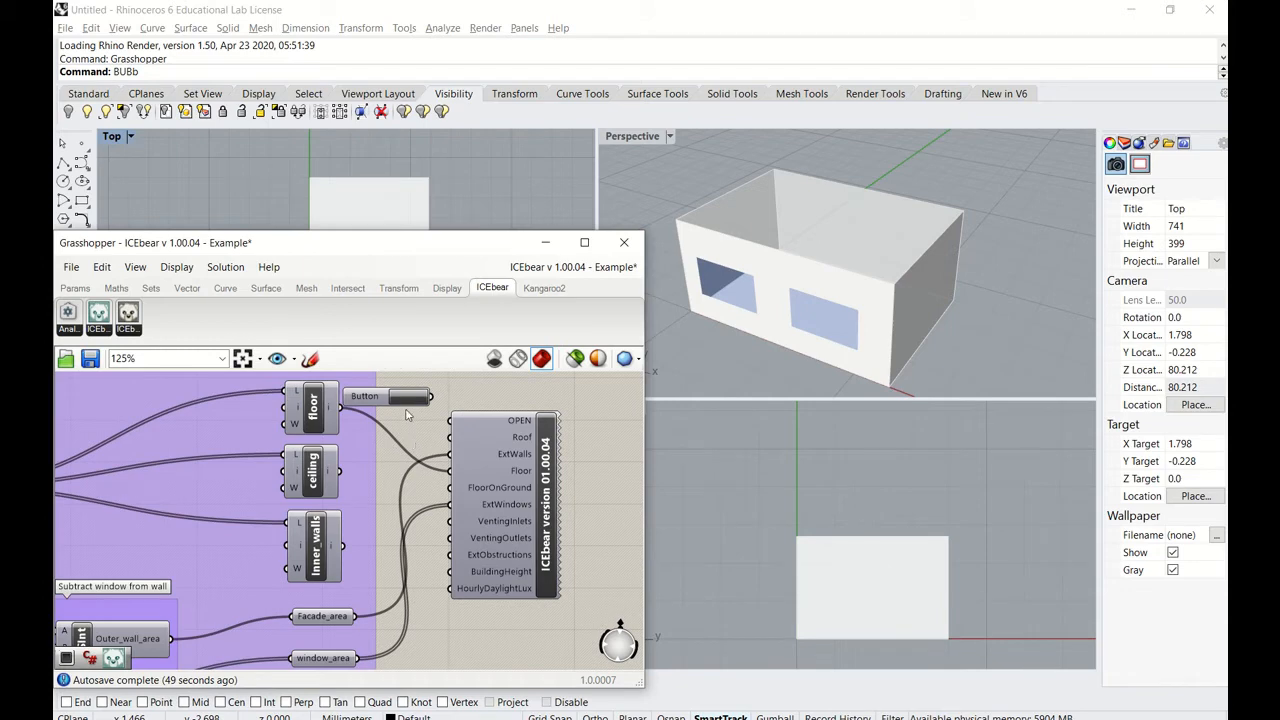
Connect the Button to the ICEbear component's OPEN input and trigger it to launch the ICEbear interface
left_click_drag(377, 398, 452, 421)
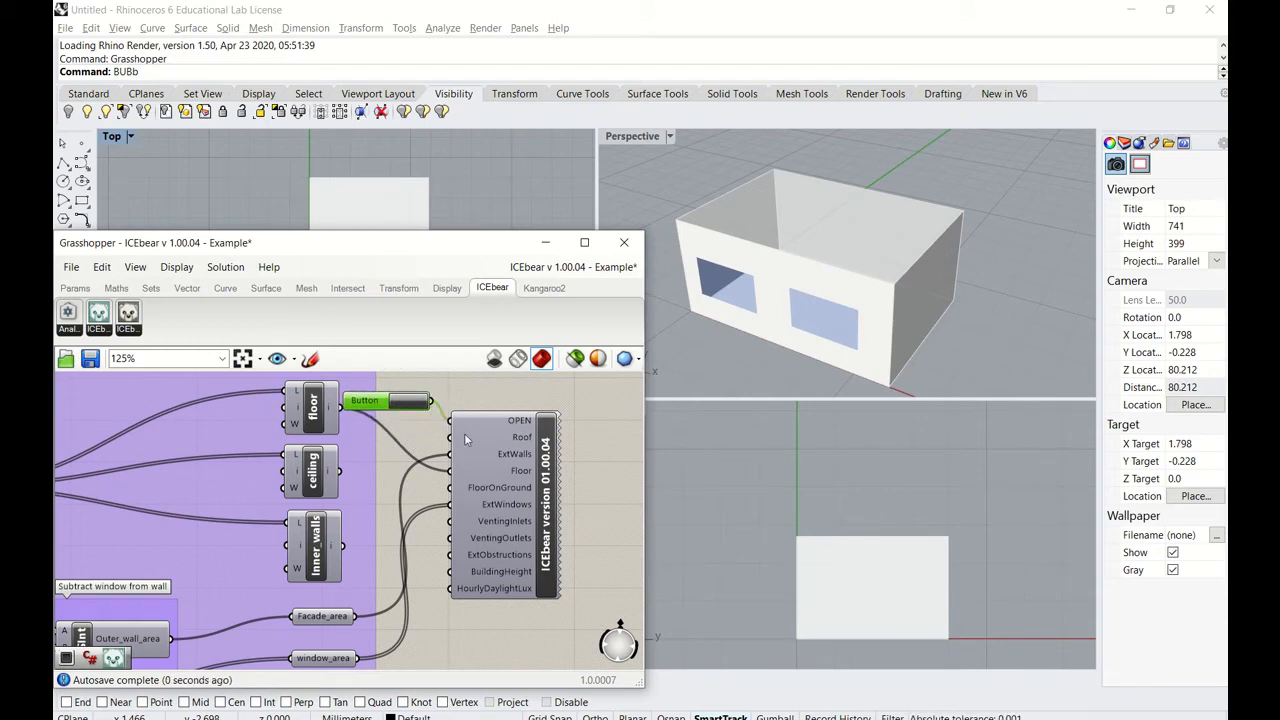
left_click(416, 402)
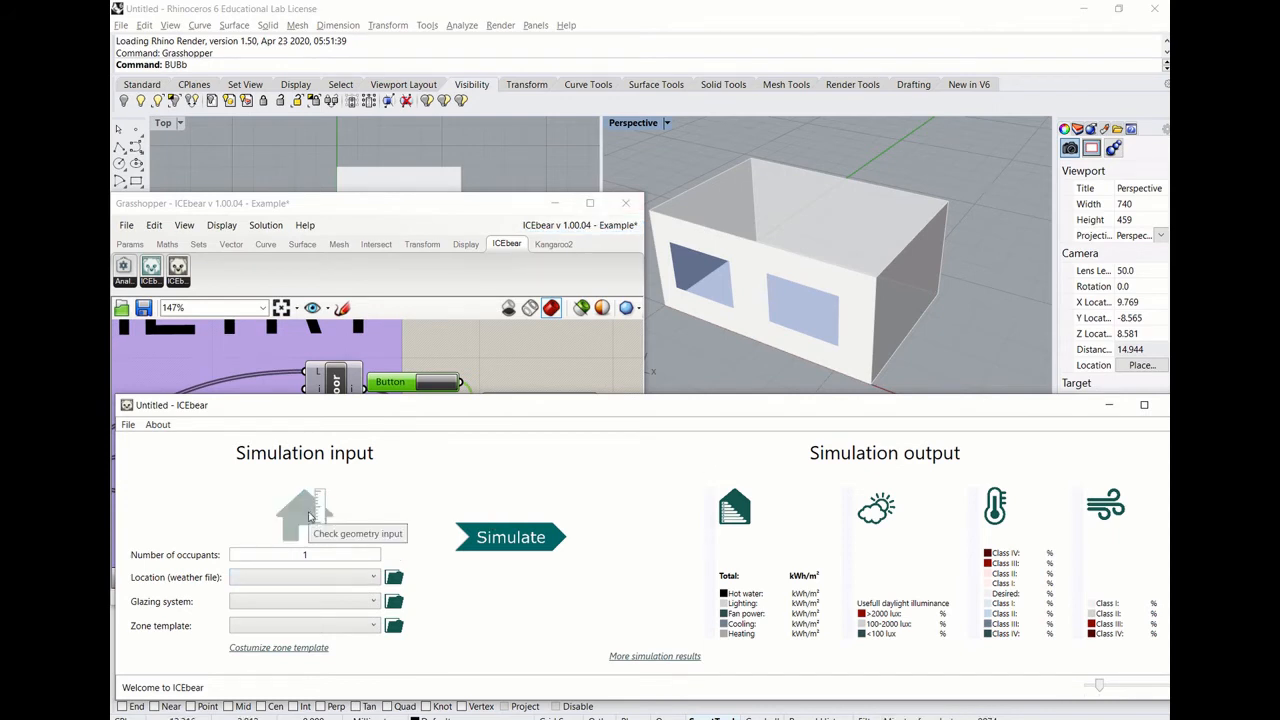
Check the geometry input summary in ICEbear, close it, and set the number of occupants to 2
left_click(309, 515)
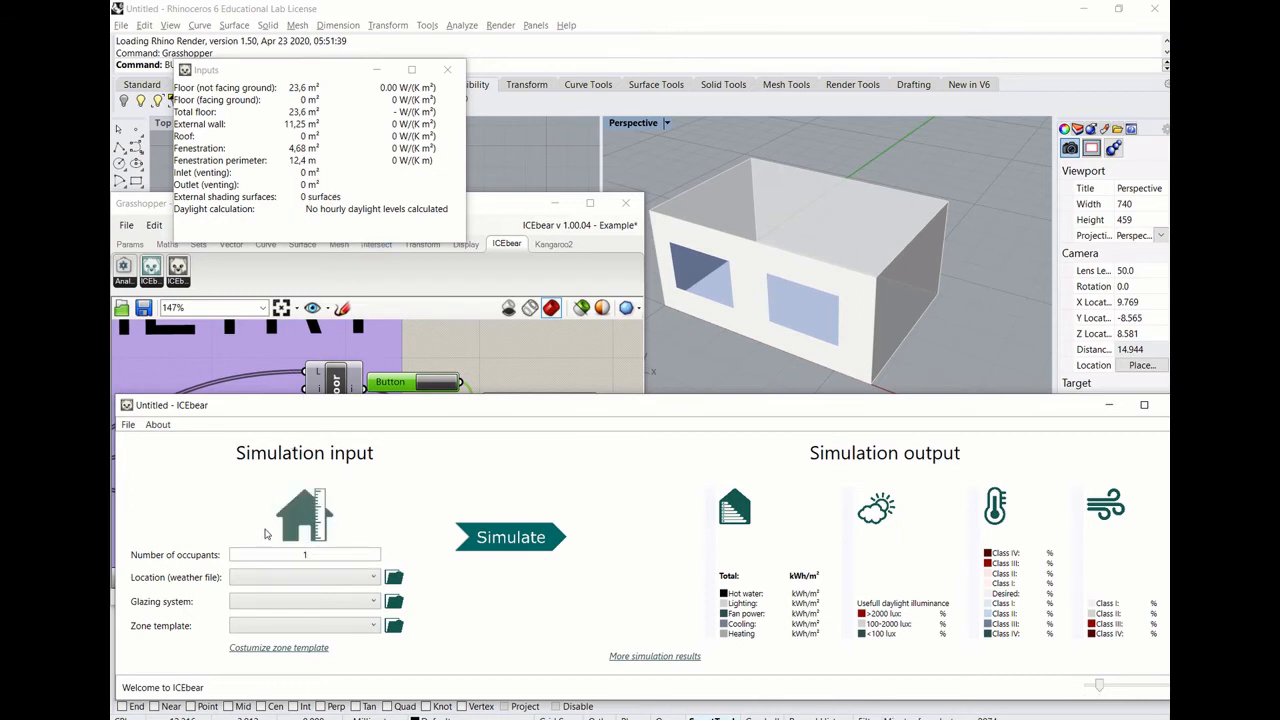
left_click(449, 70)
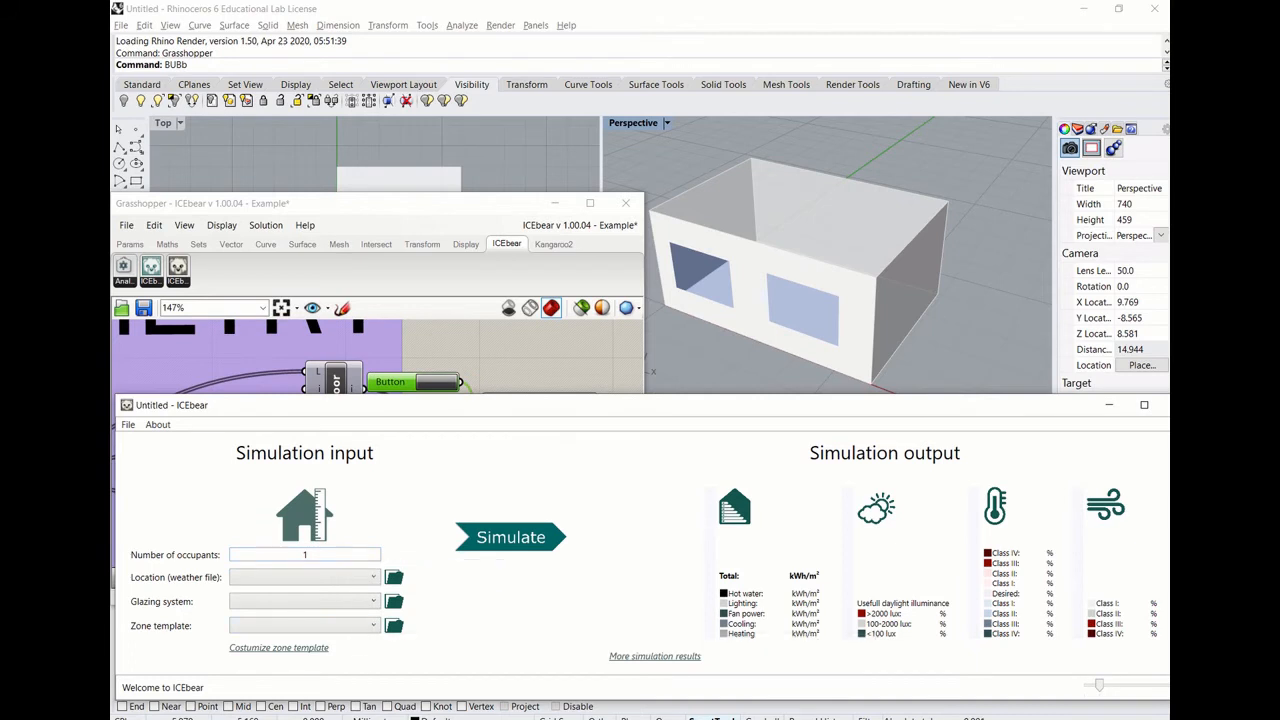
double_click(333, 555)
type("2")
Choose DNK_DRY2013.epw as the weather file and "double layer, 4-14Ar(90%)-lowE4.txt" as the glazing system
left_click(315, 580)
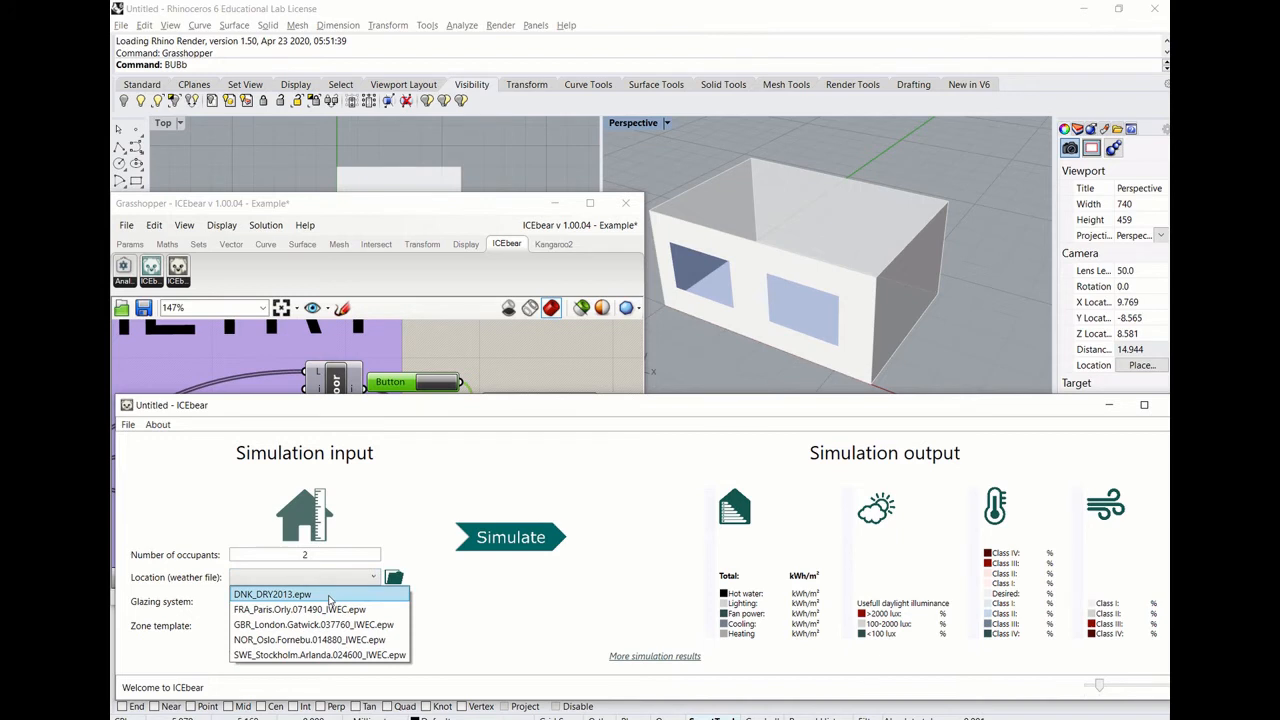
left_click(329, 597)
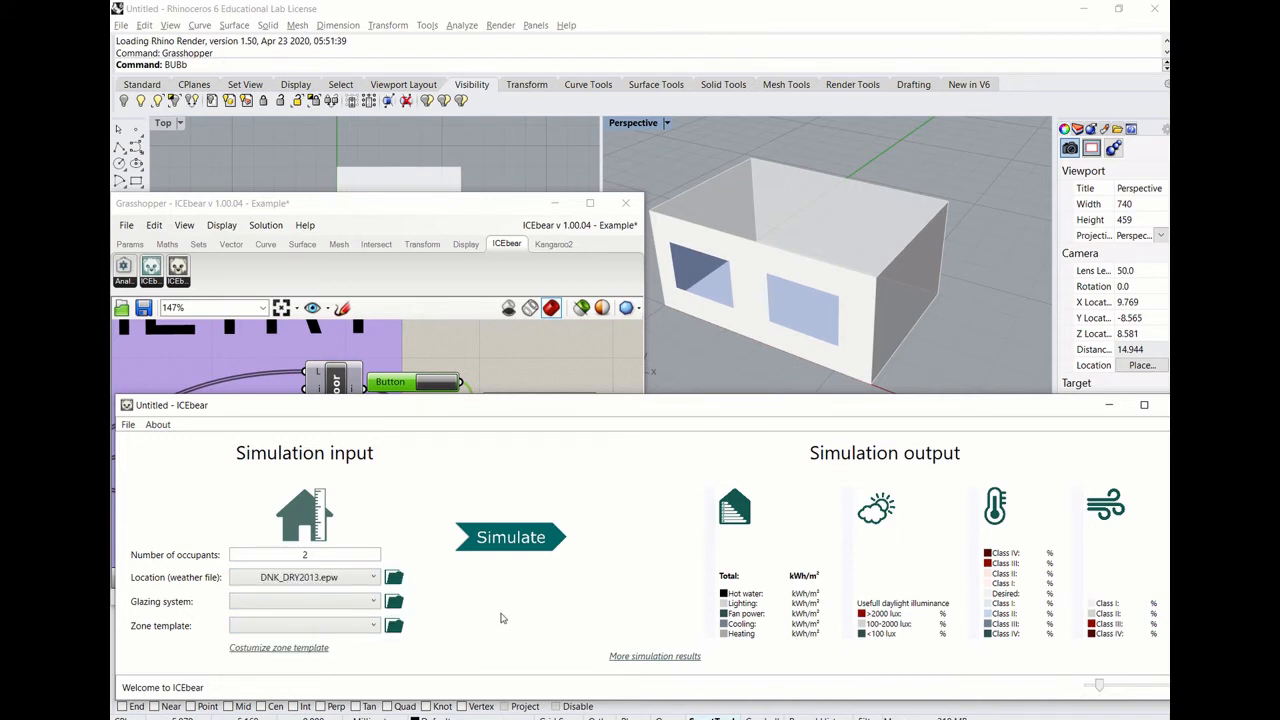
left_click(363, 605)
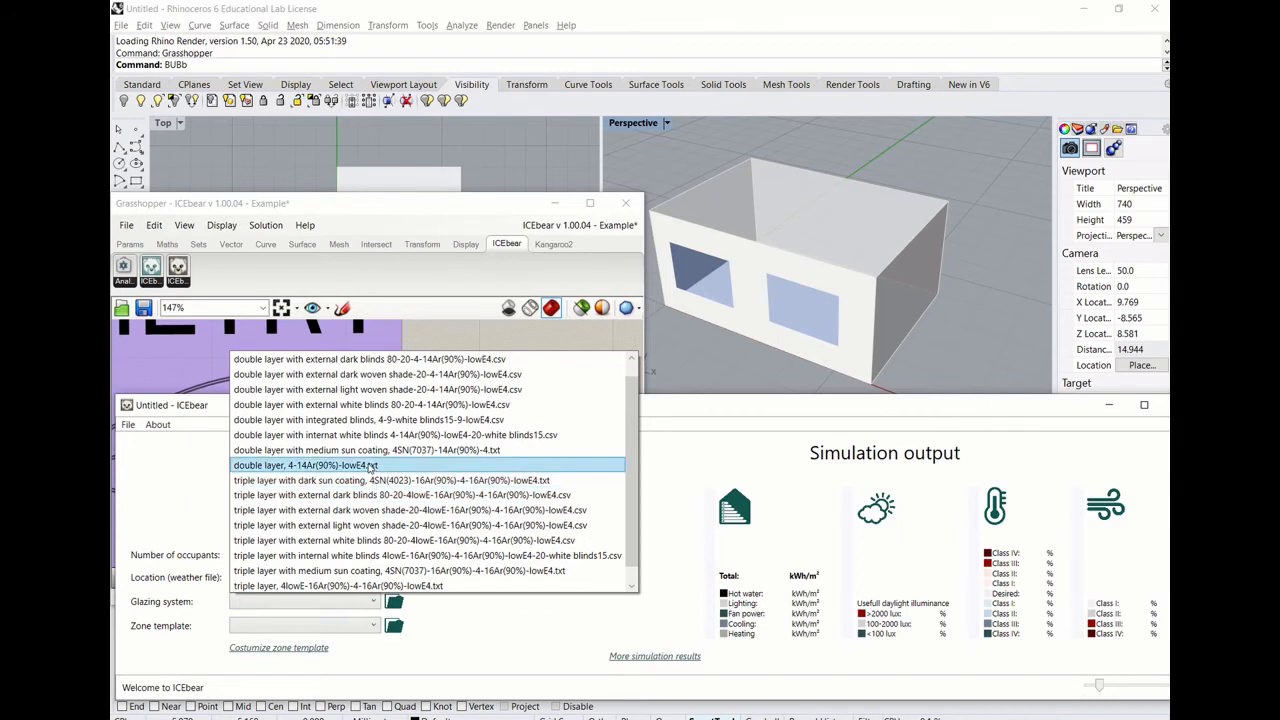
left_click(406, 466)
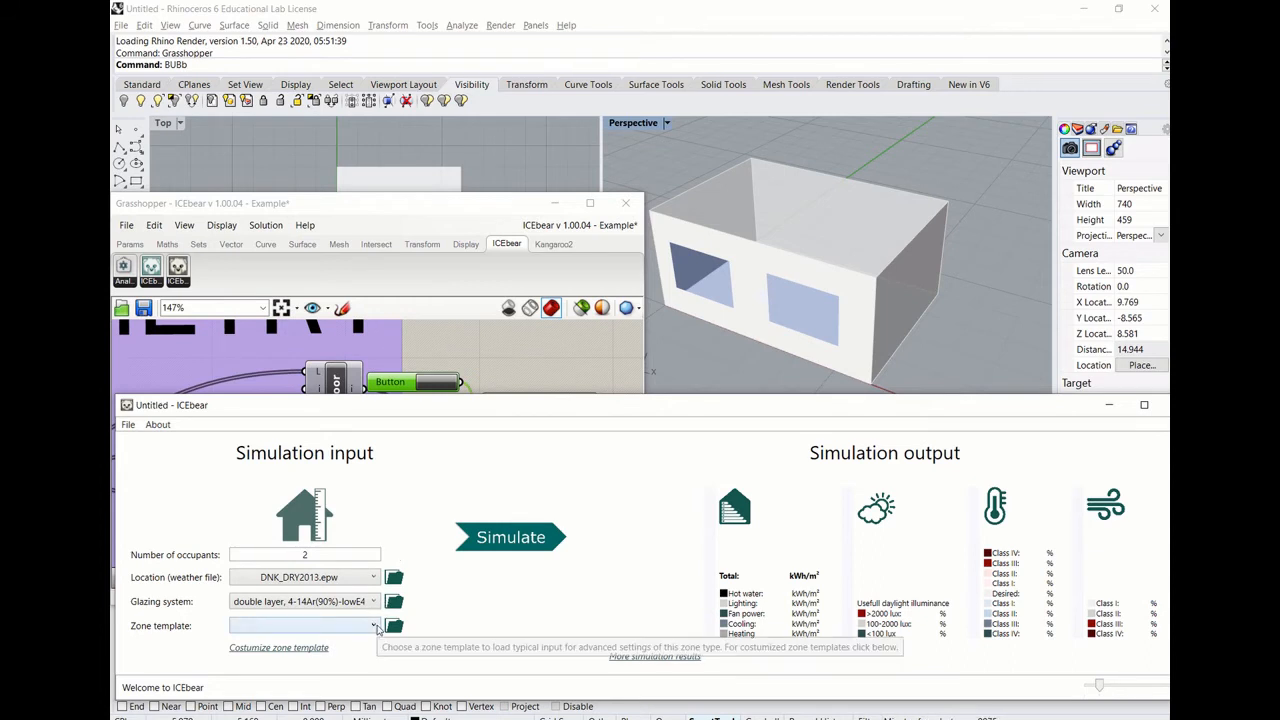
Apply the "Landscape office with VAV ventilation" zone template and run the simulation
left_click(375, 626)
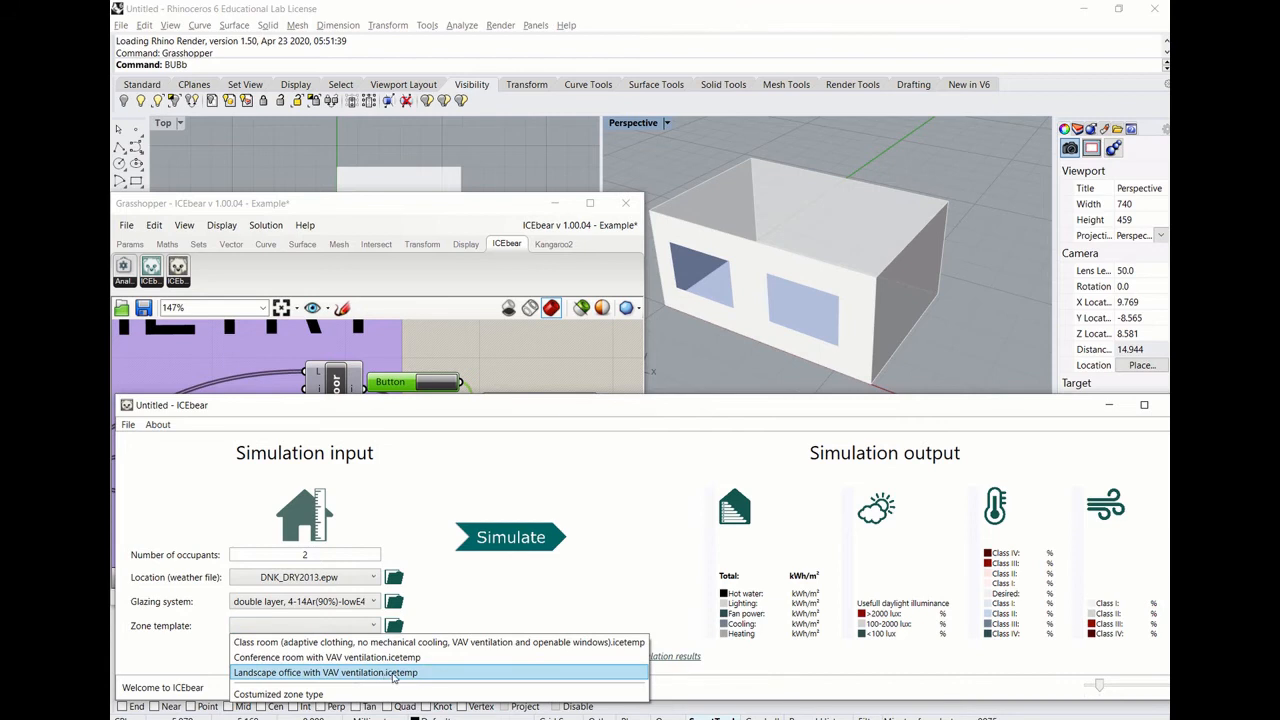
left_click(460, 677)
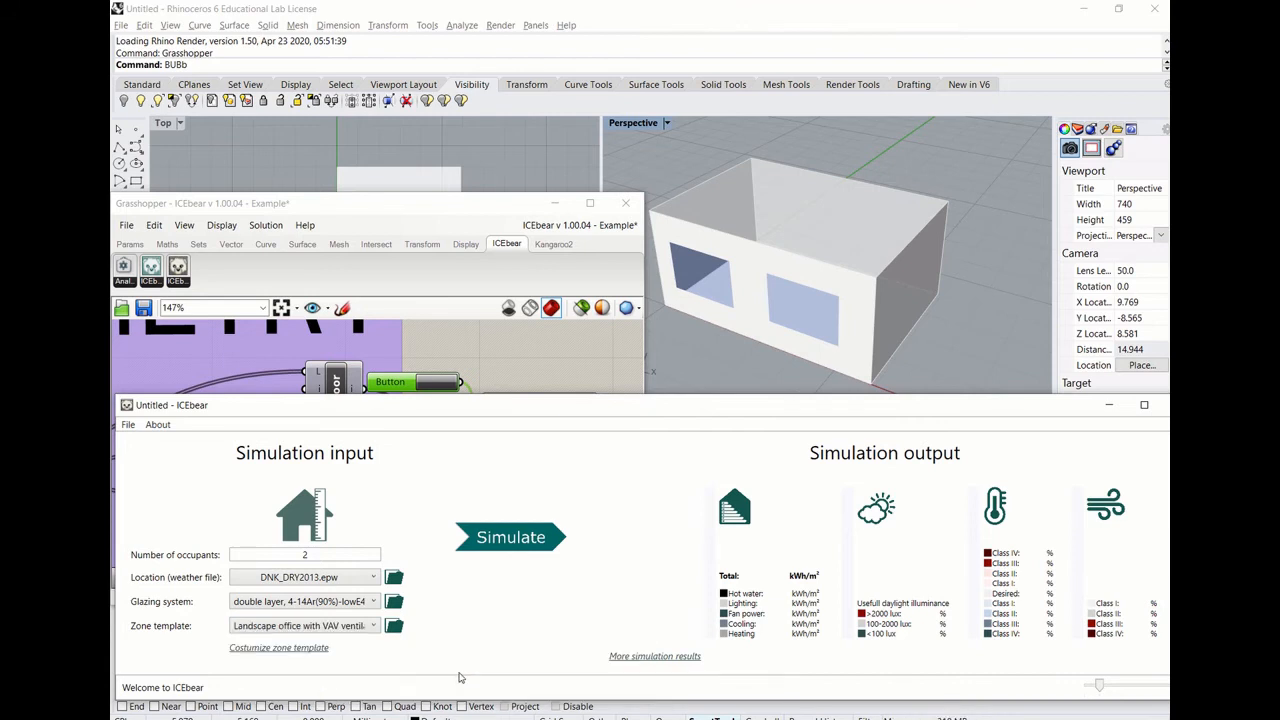
left_click(510, 537)
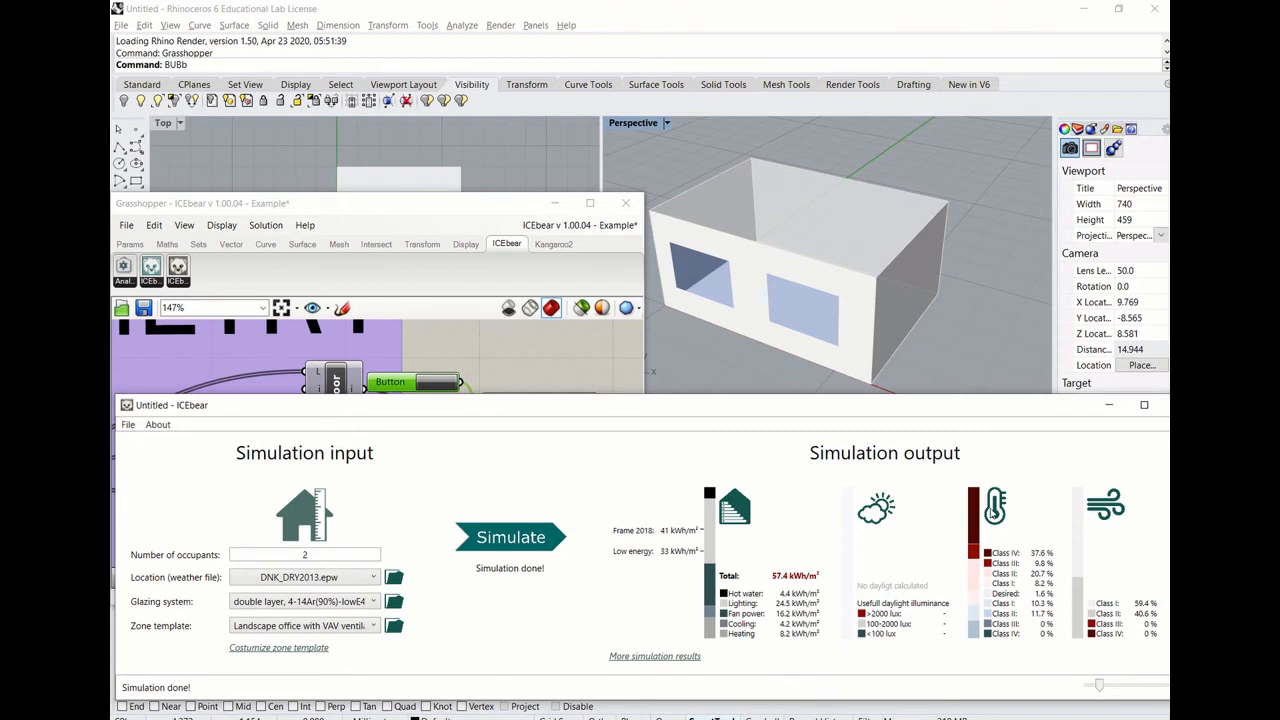
Review the simulation output and the hours above operative temperature in the detailed results, then close the results
mouse_move(992, 512)
mouse_move(1104, 508)
mouse_move(1042, 596)
left_click(648, 663)
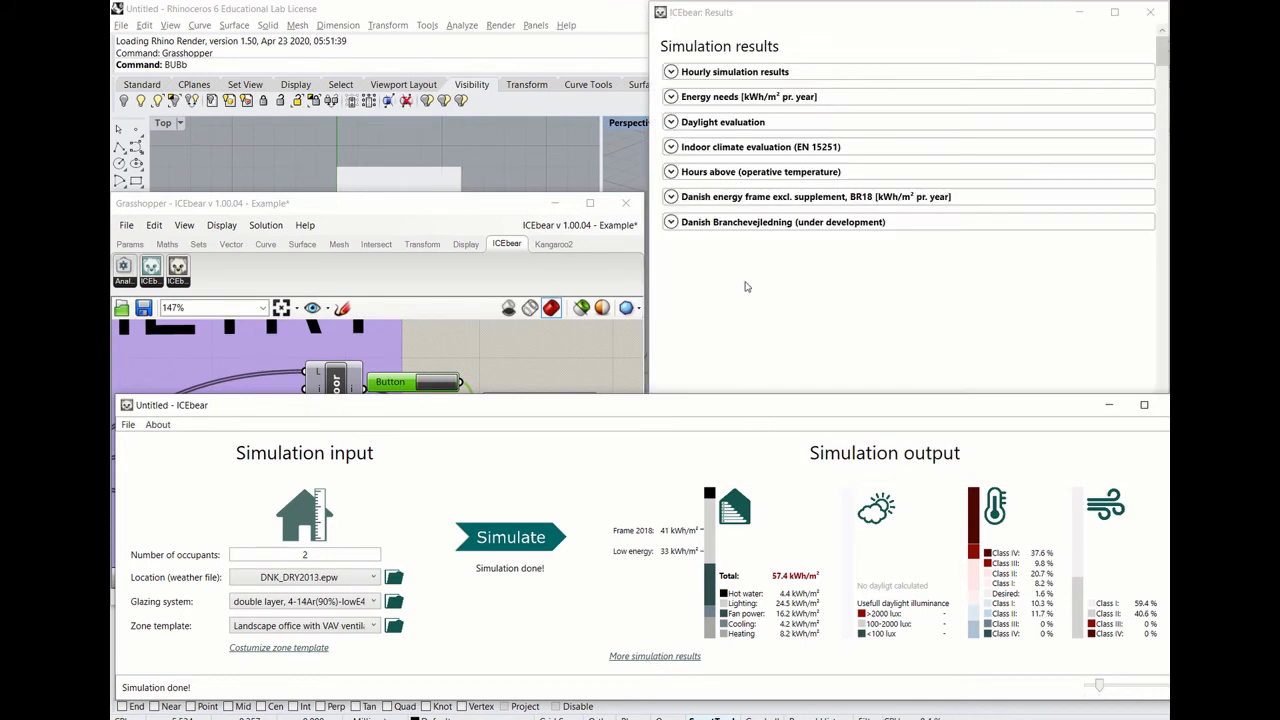
left_click(671, 172)
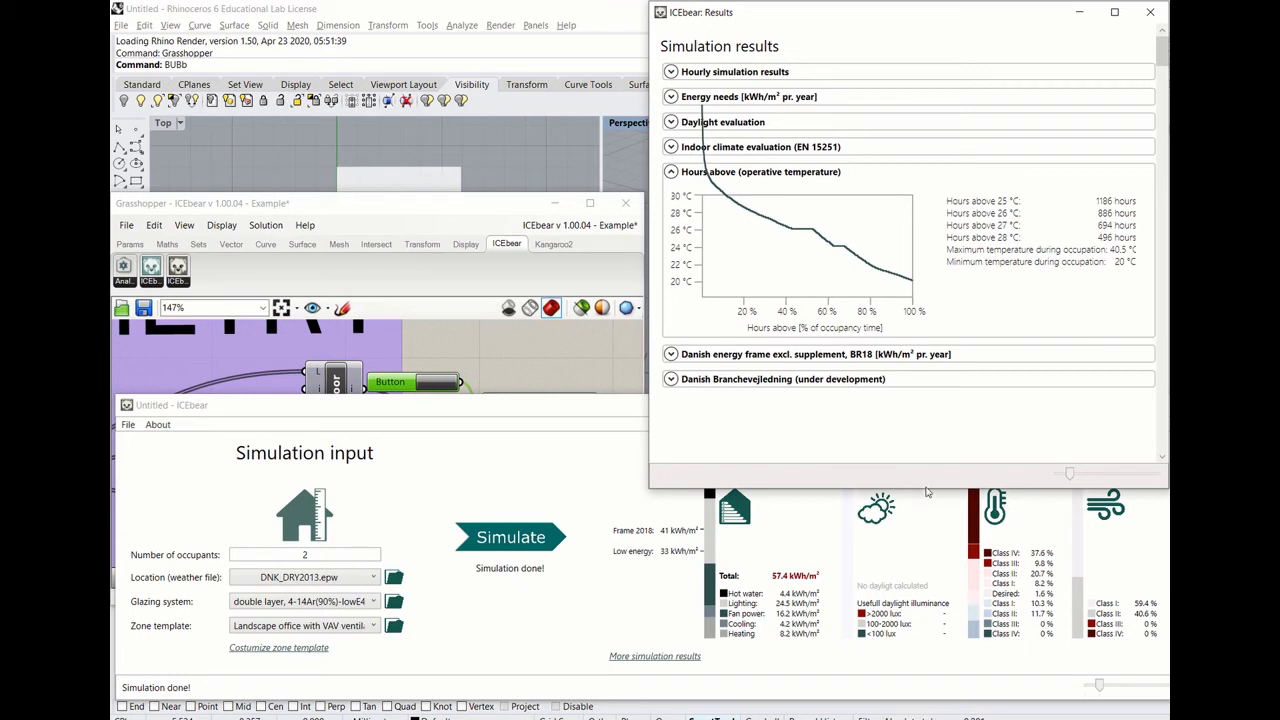
left_click(1150, 12)
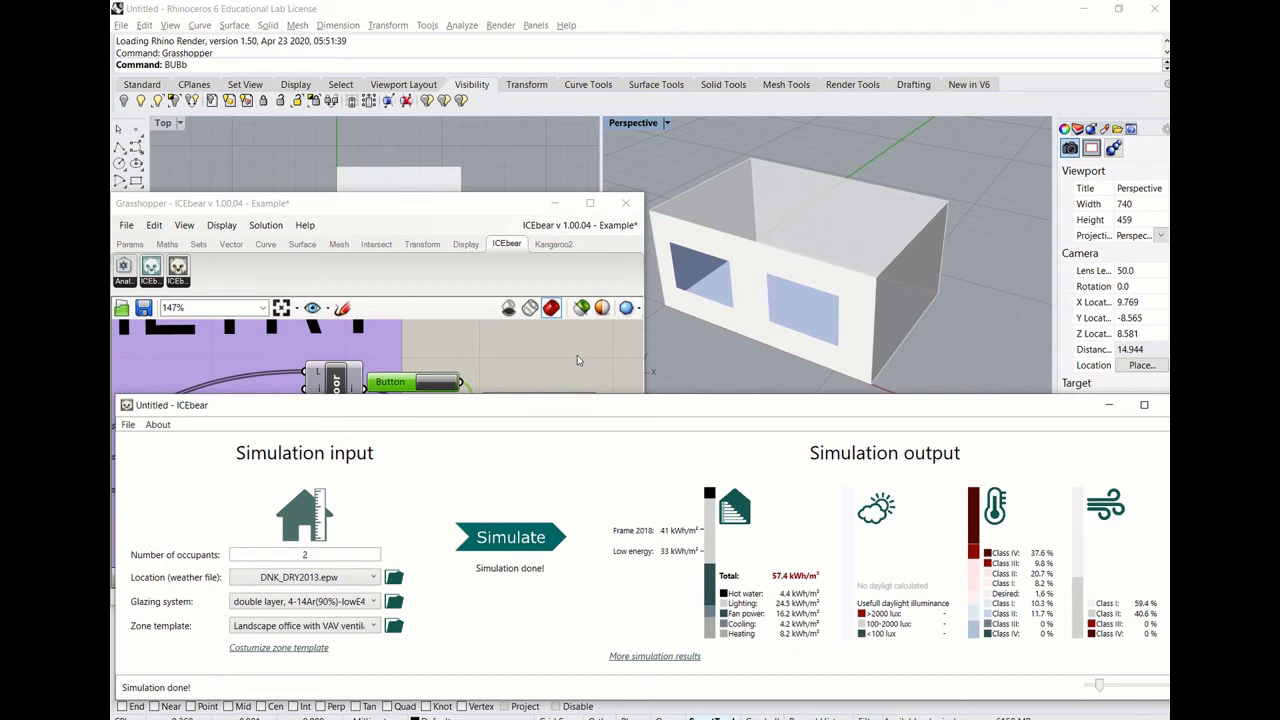
Switch to Grasshopper and set the window Height slider under Window variables to 0.8
left_click(470, 207)
right_click_drag(206, 412, 588, 342)
right_click_drag(250, 418, 648, 369)
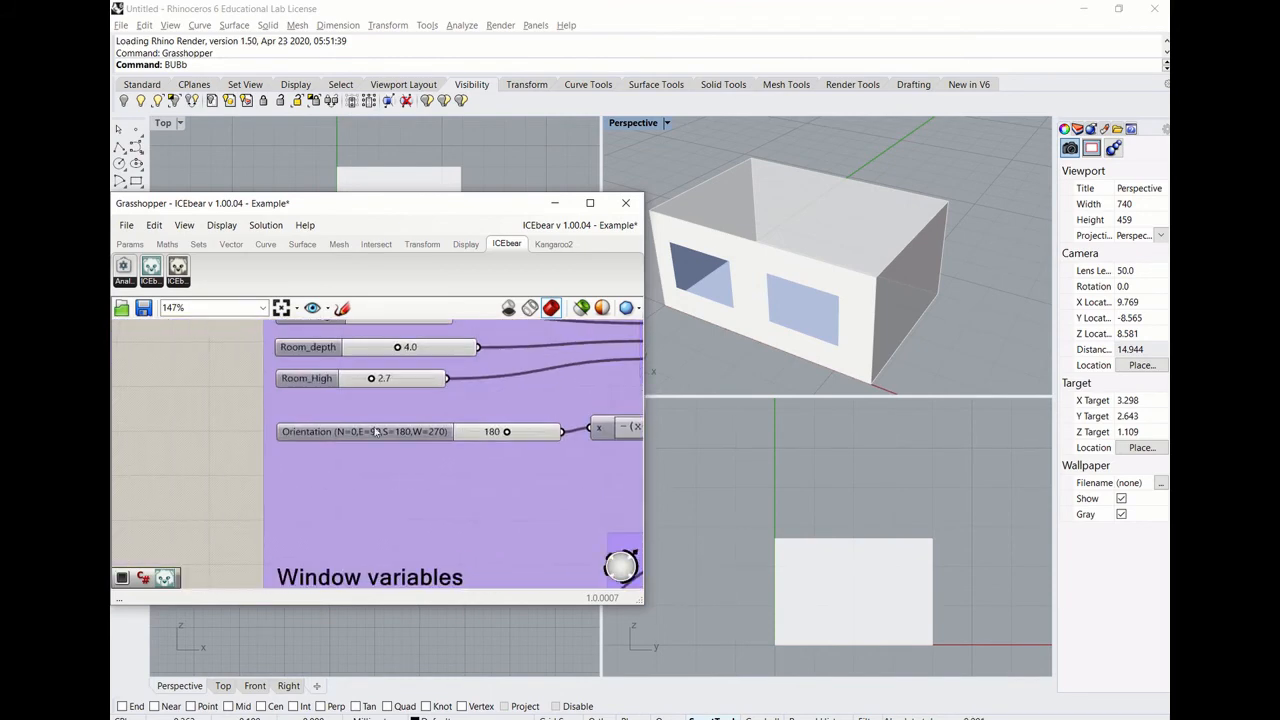
right_click_drag(376, 432, 325, 305)
right_click_drag(380, 486, 290, 406)
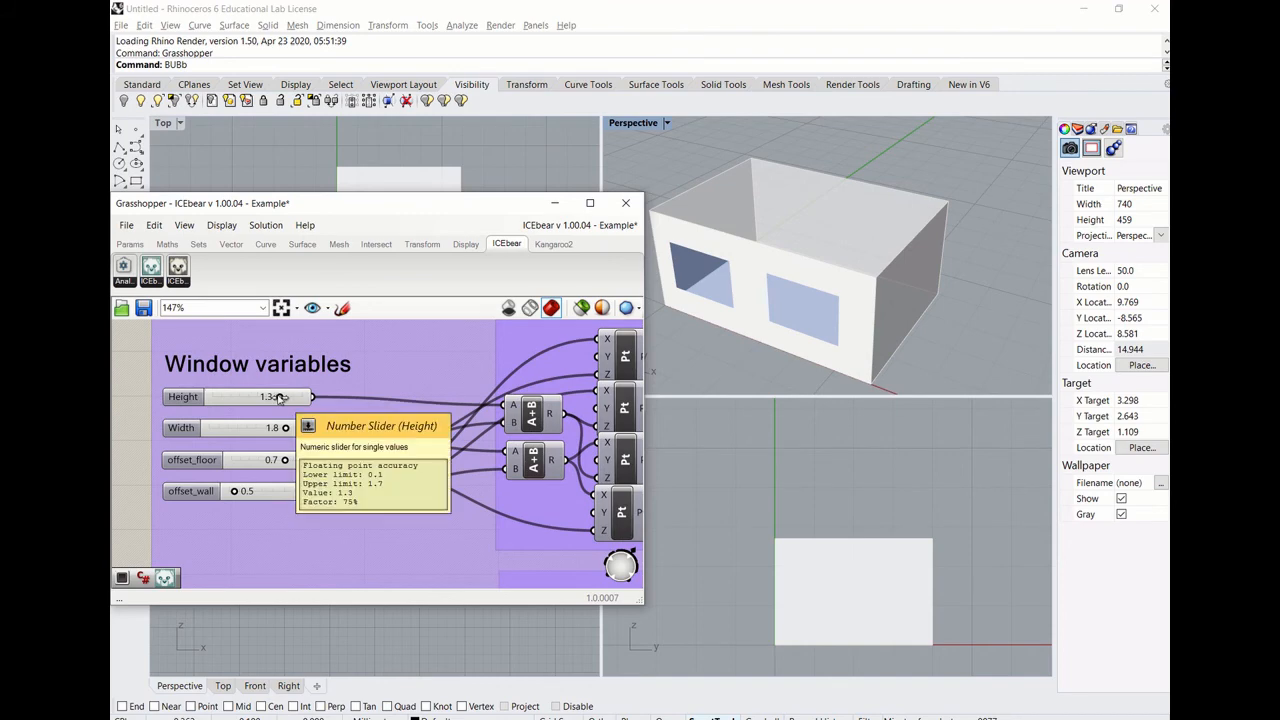
left_click_drag(280, 397, 251, 397)
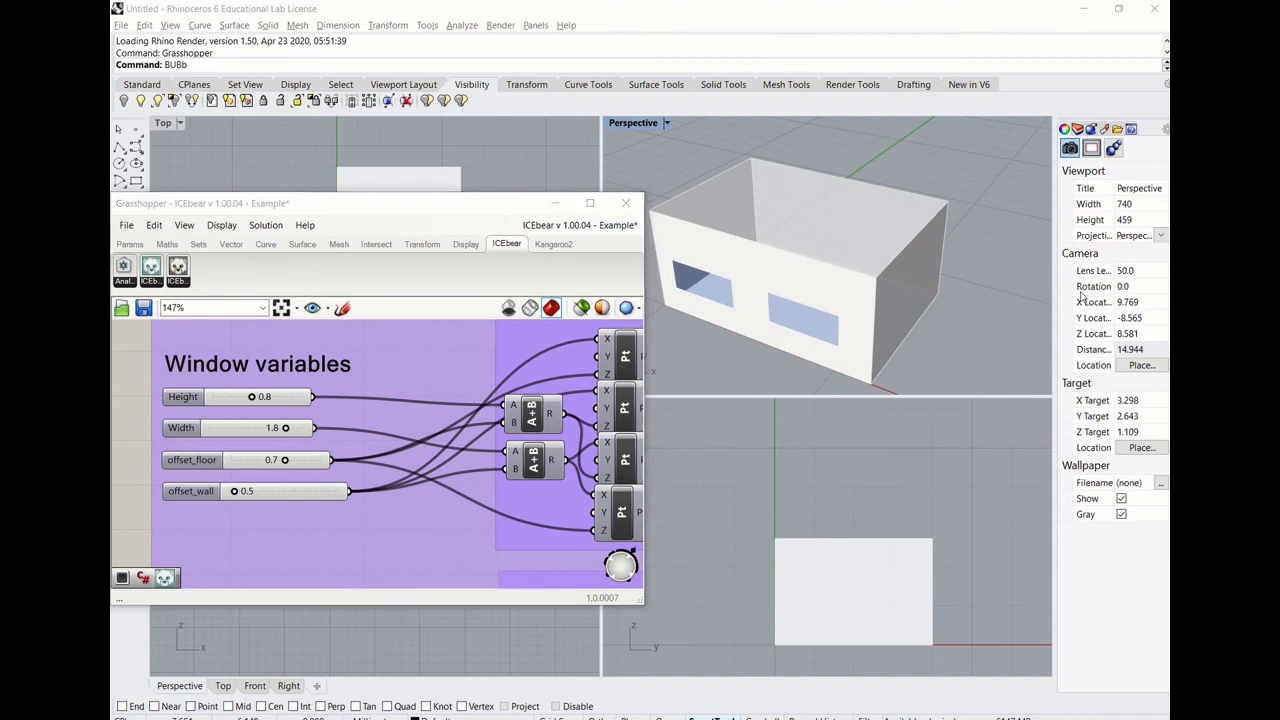
Return to ICEbear and check the fenestration area in the geometry input summary, then close it
key("alt+Tab")
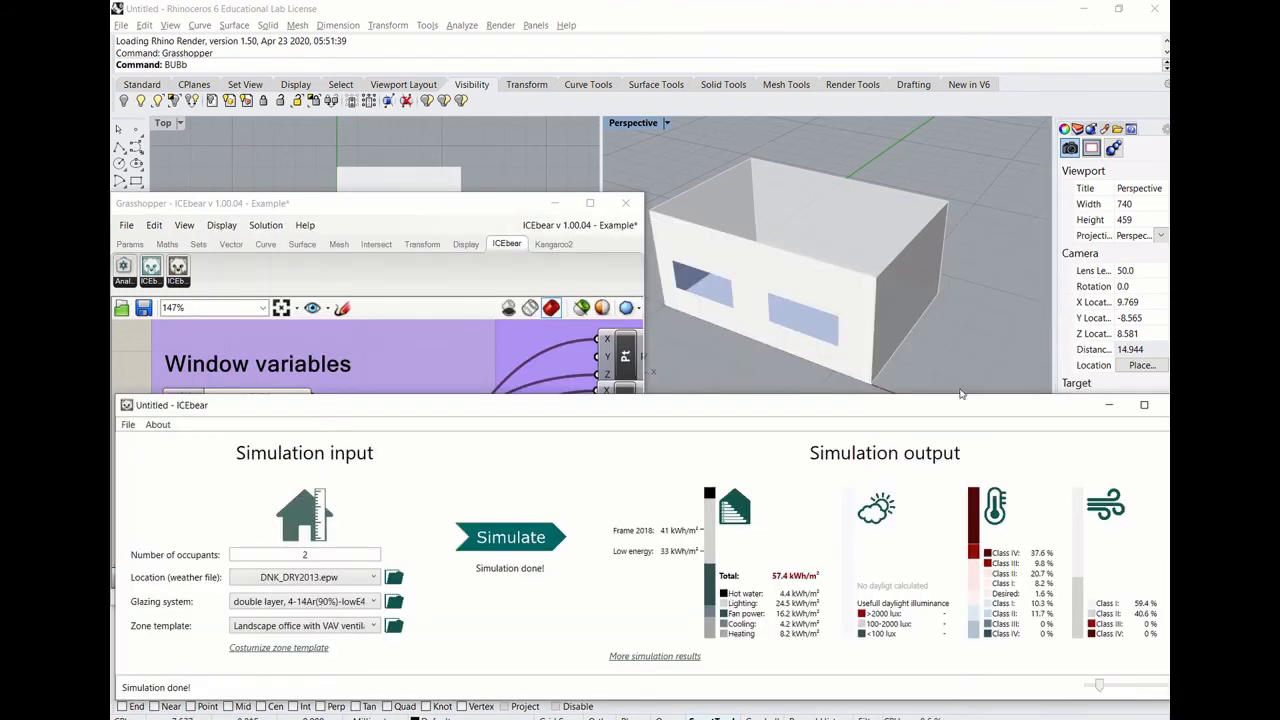
left_click(306, 530)
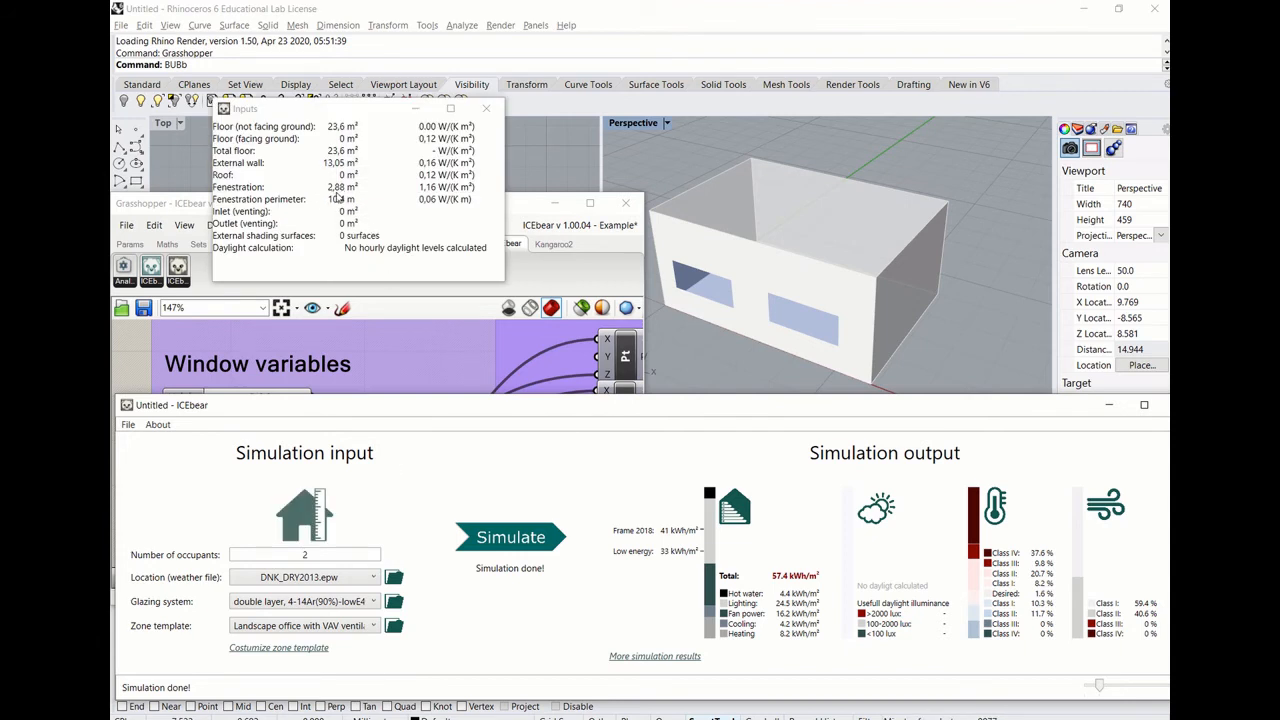
left_click(485, 112)
Set the window Height slider to 1.4 in Grasshopper and check the geometry input summary in ICEbear again
left_click(364, 310)
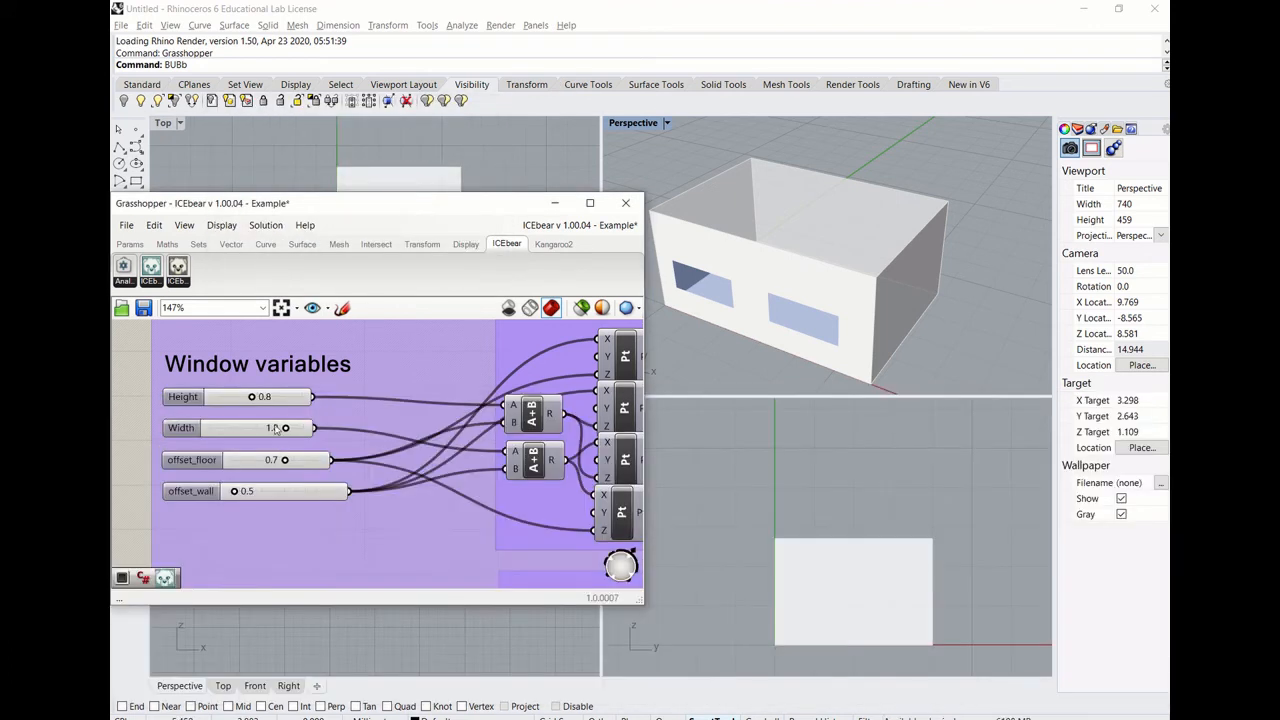
left_click_drag(251, 397, 288, 398)
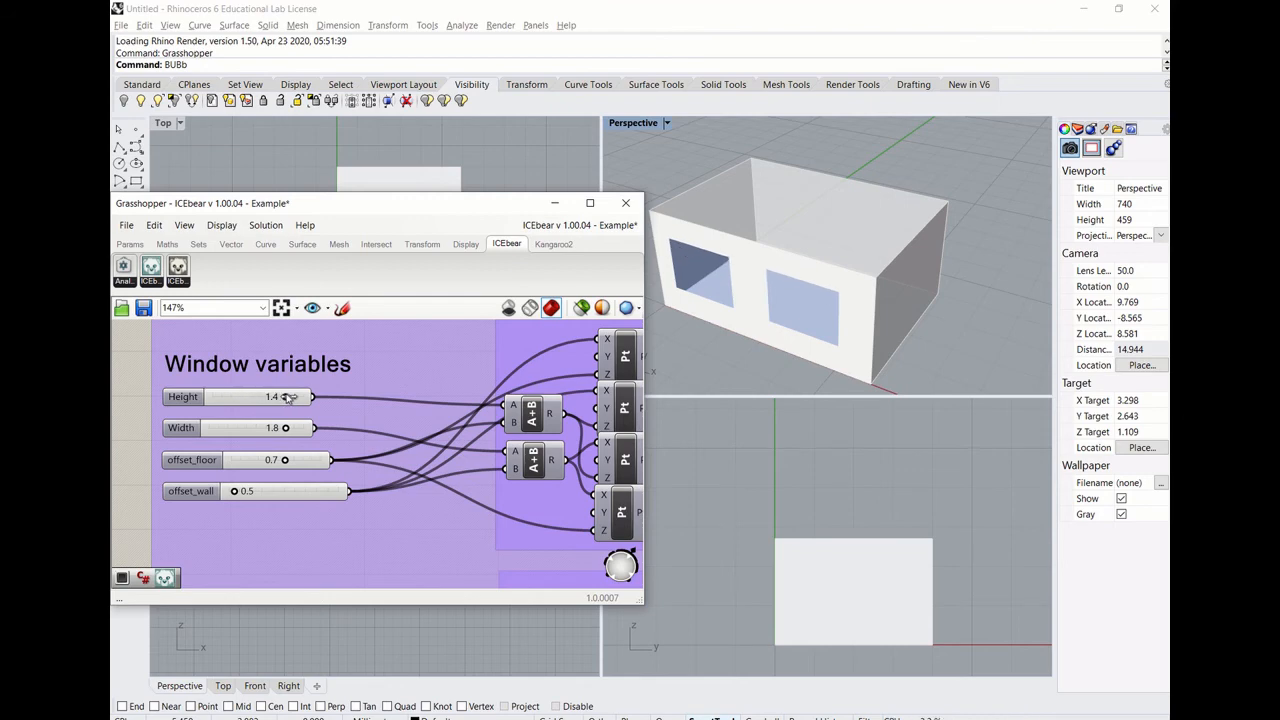
key("alt+Tab")
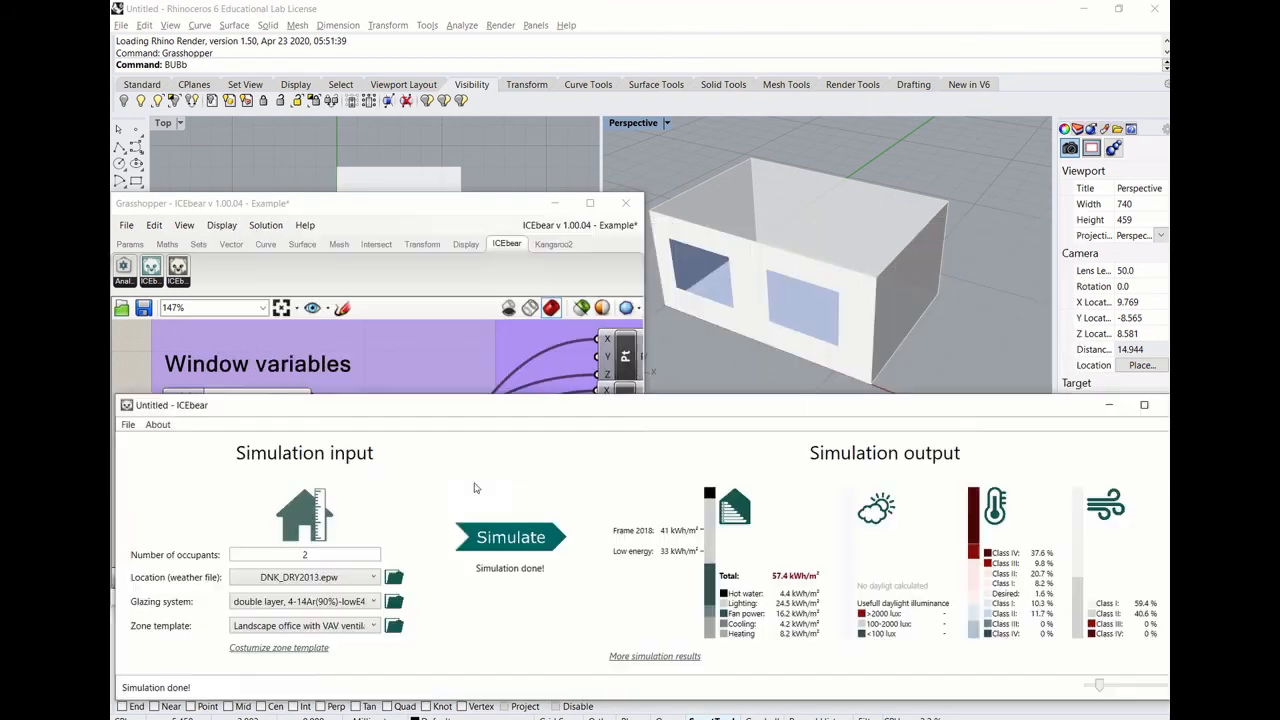
left_click(305, 515)
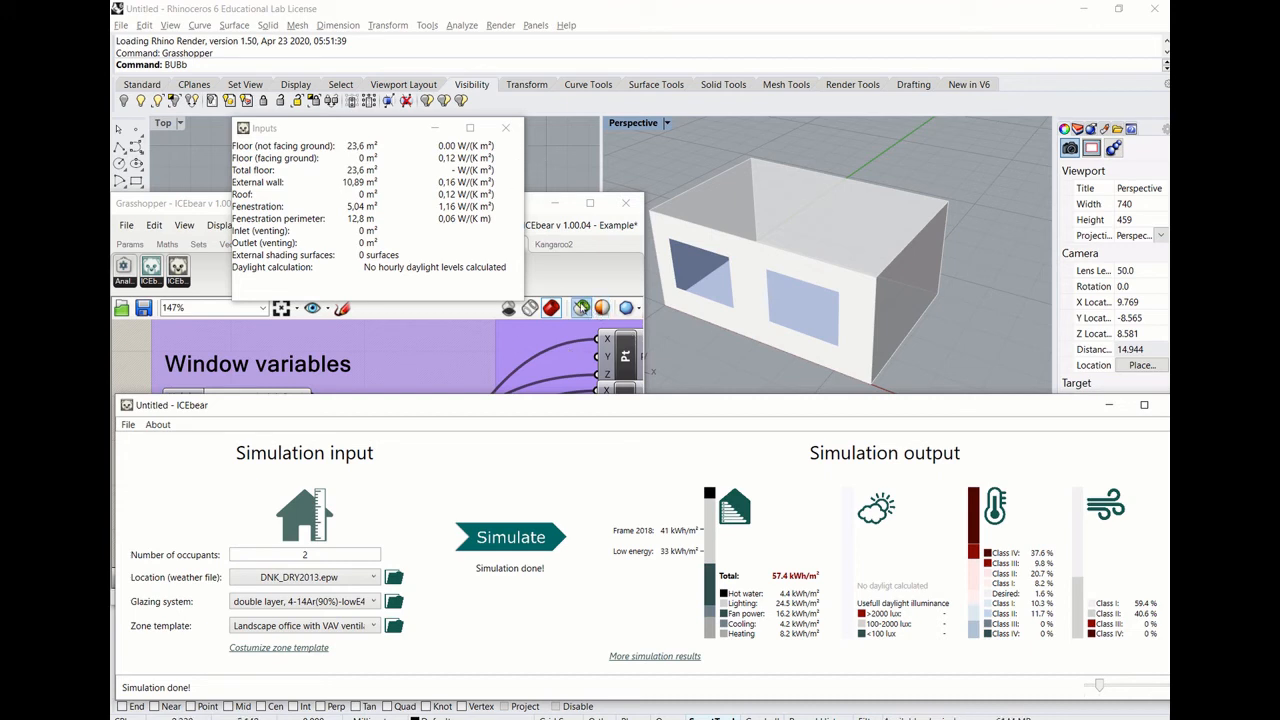
left_click(505, 130)
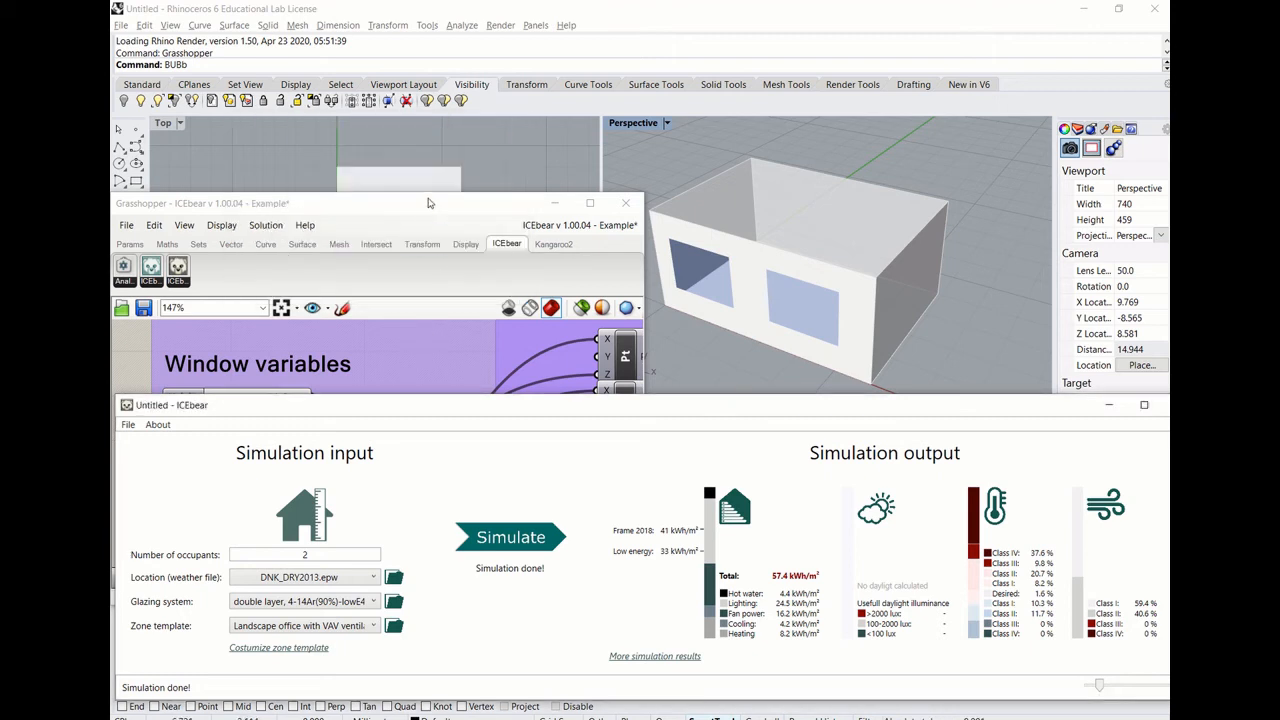
Set the window Height slider to 0.8 in Grasshopper and rerun the simulation in ICEbear
left_click(401, 313)
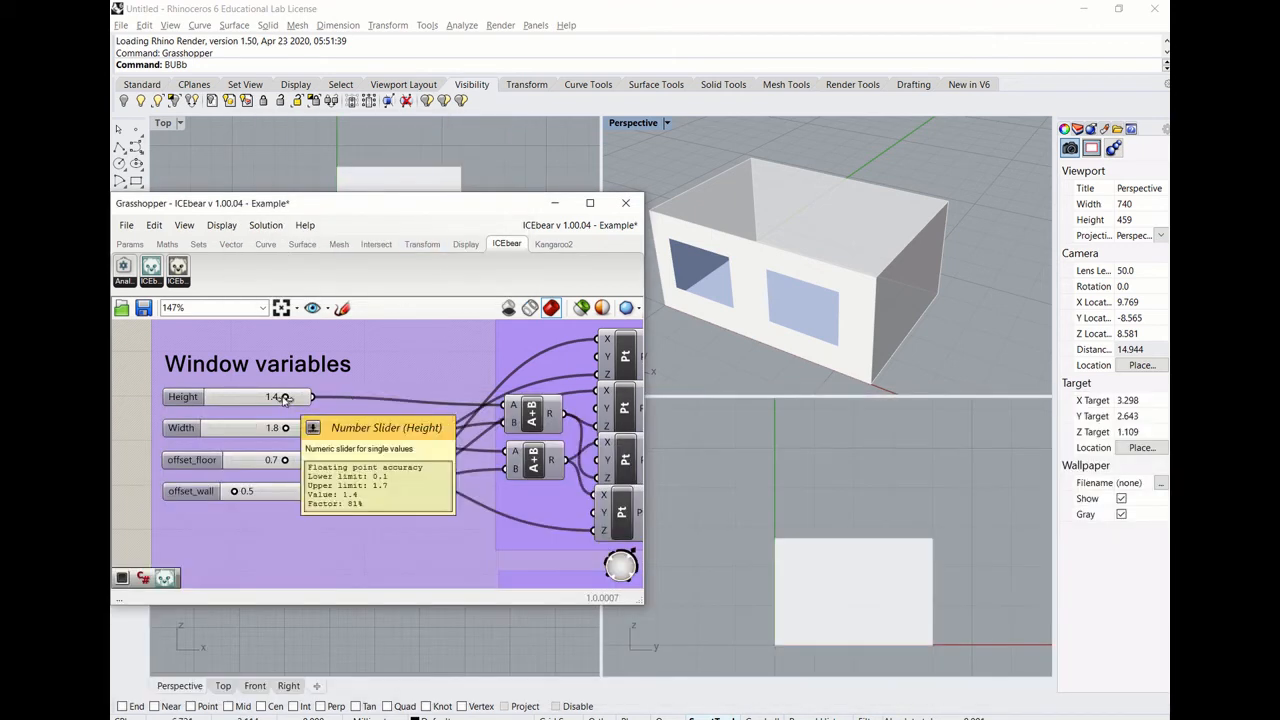
left_click_drag(285, 397, 253, 400)
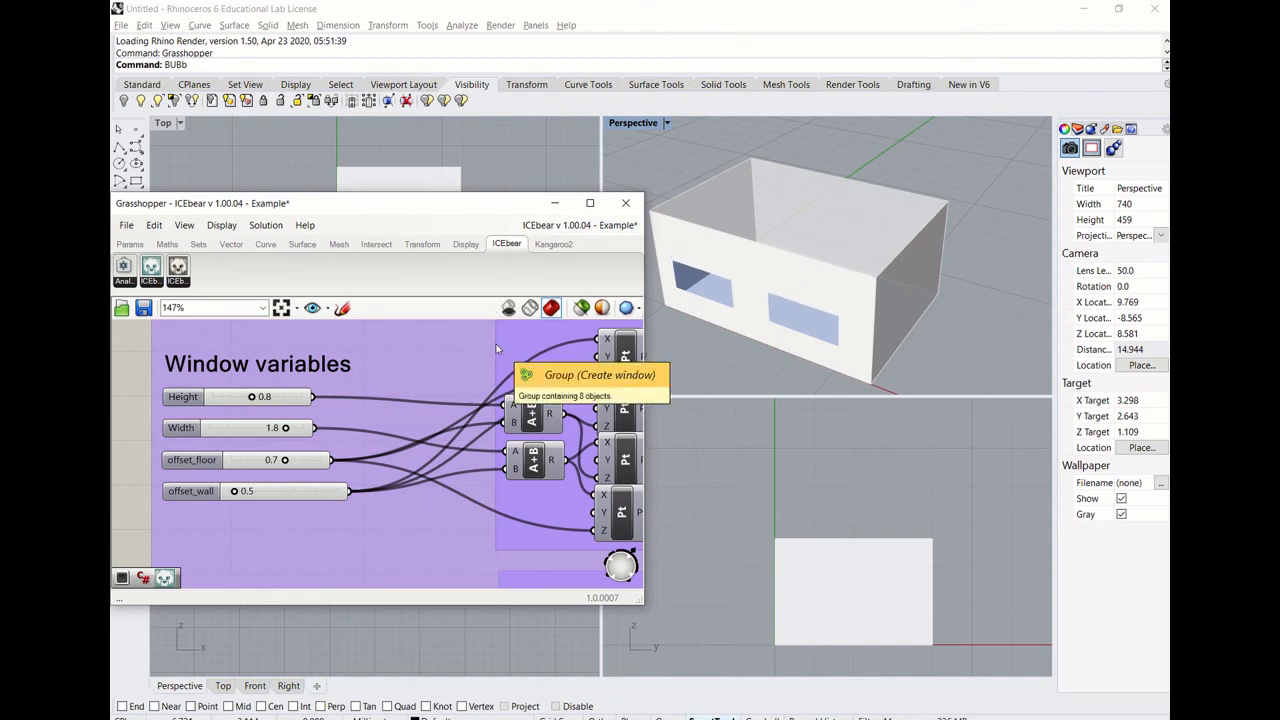
key("alt+Tab")
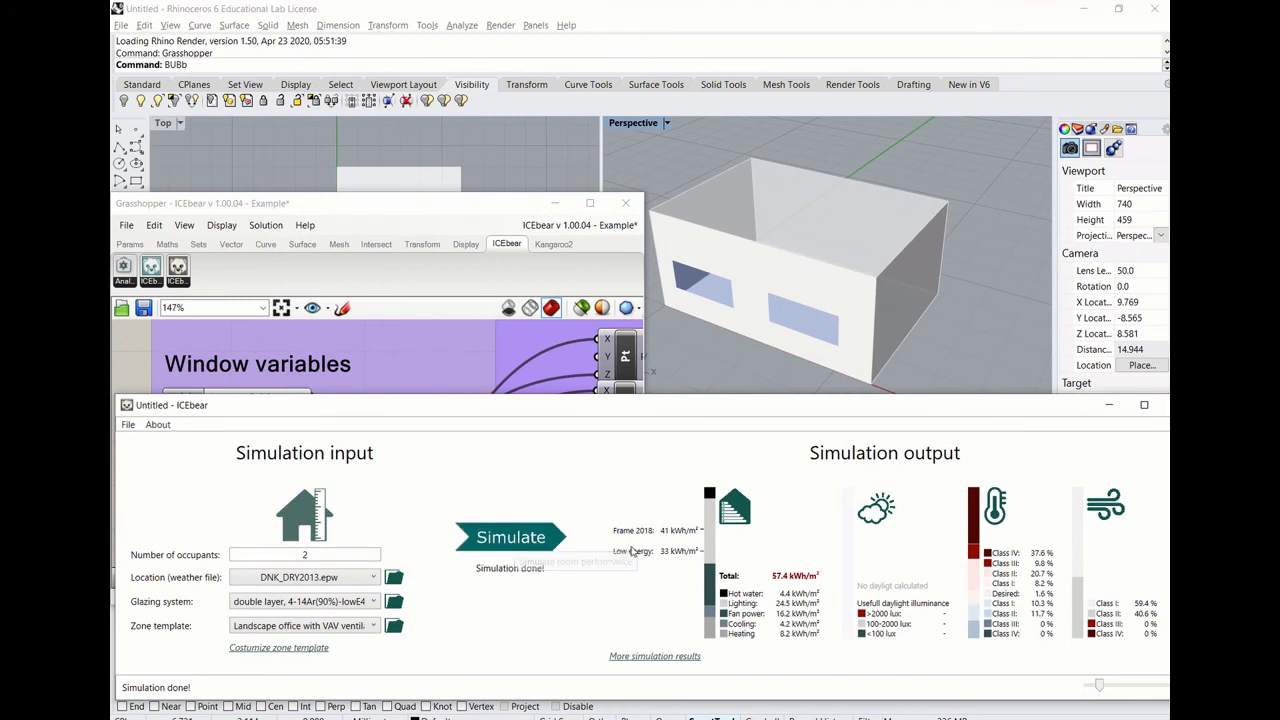
left_click(511, 540)
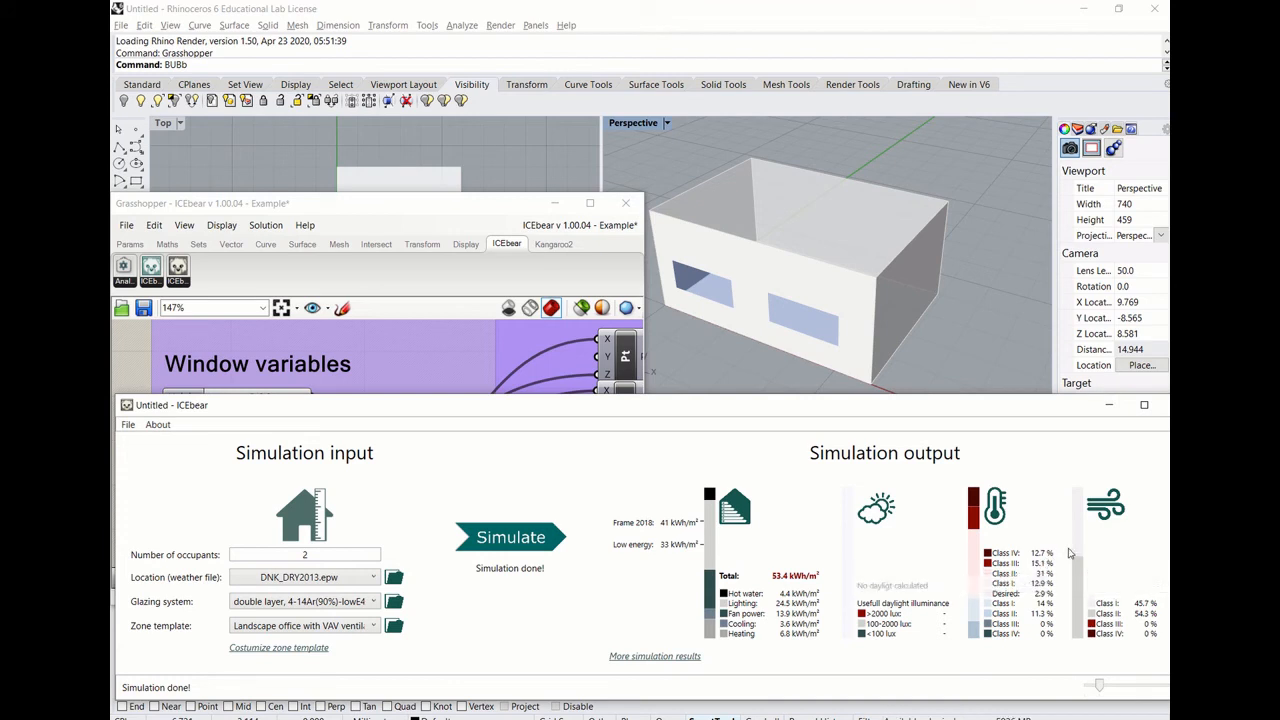
Examine the hours above operative temperature in the detailed results for the smaller windows, then close the results
left_click(665, 657)
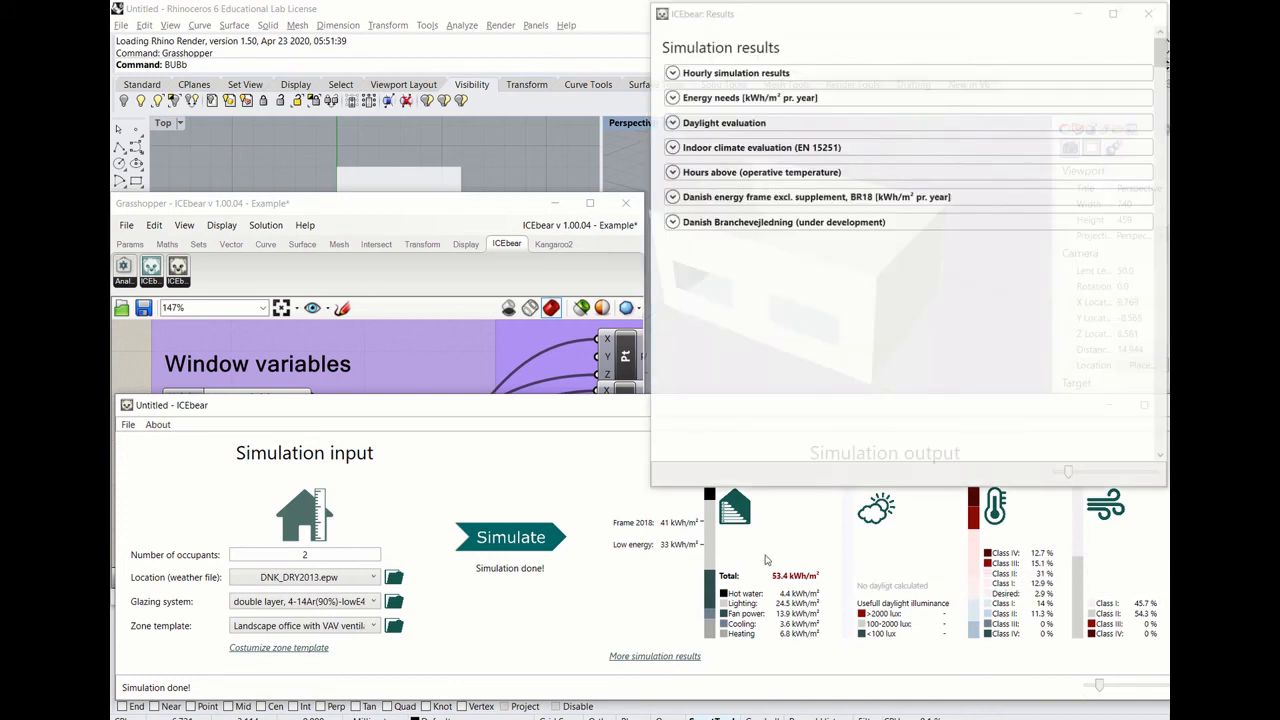
left_click(671, 173)
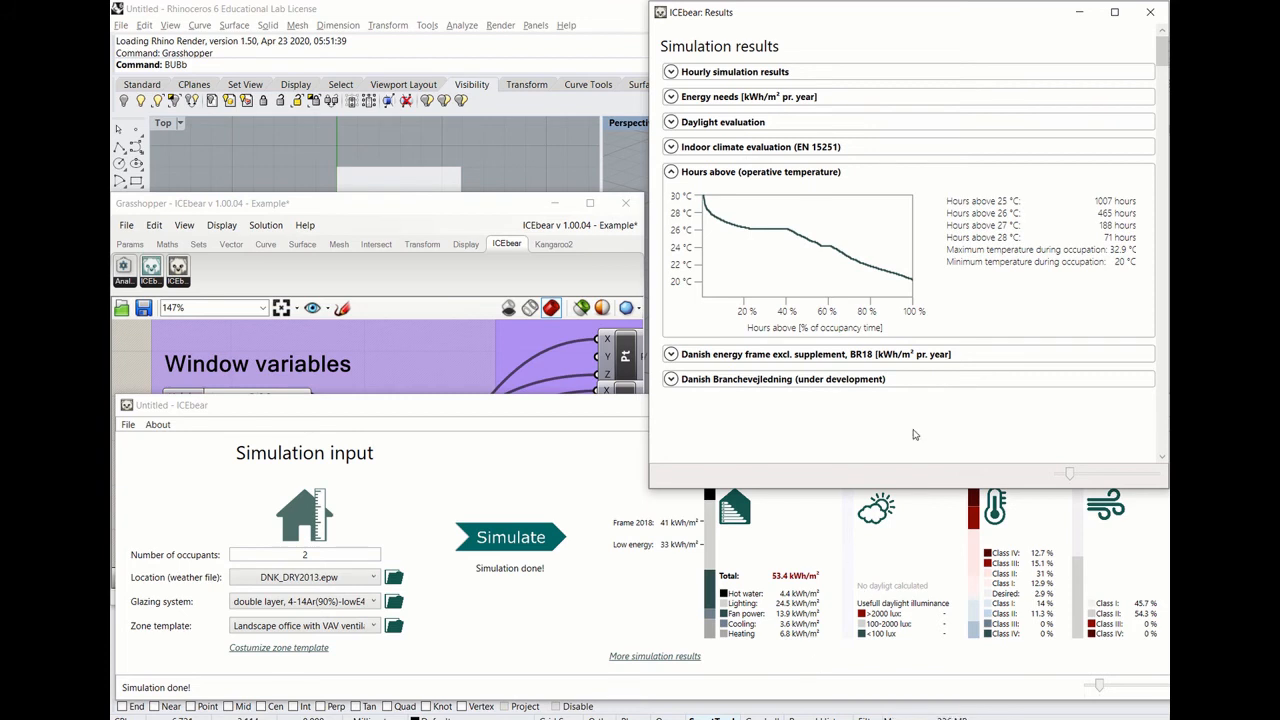
left_click(1151, 14)
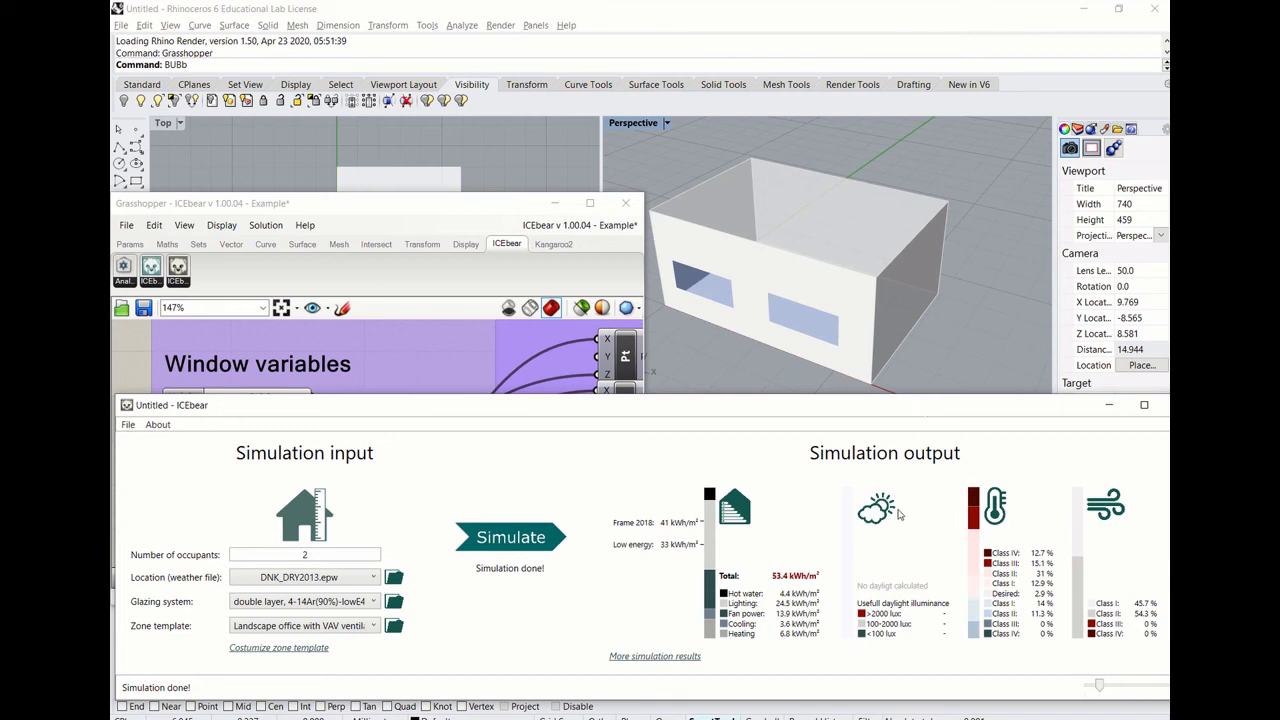
mouse_move(898, 514)
Change the glazing system to "double layer with dark sun coating, 4SN(4023)-14Ar(90%)-4.txt" and rerun the simulation
left_click(359, 604)
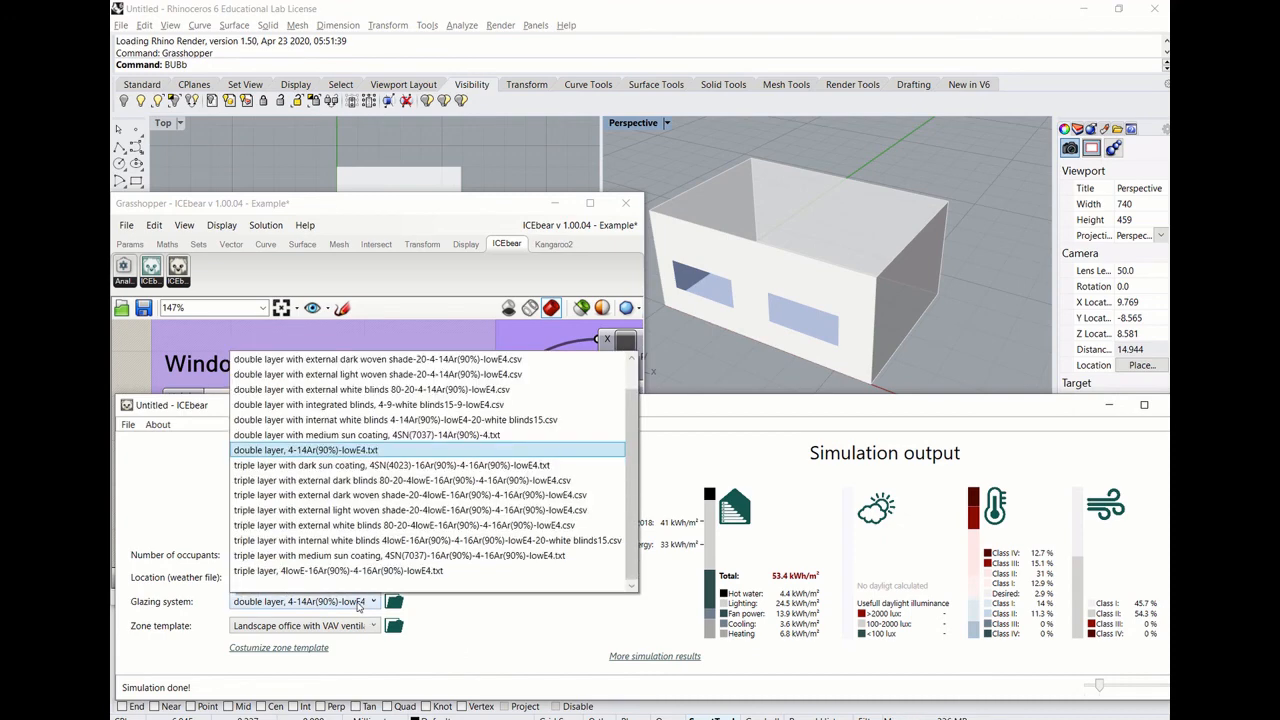
scroll(383, 457, "up", 1)
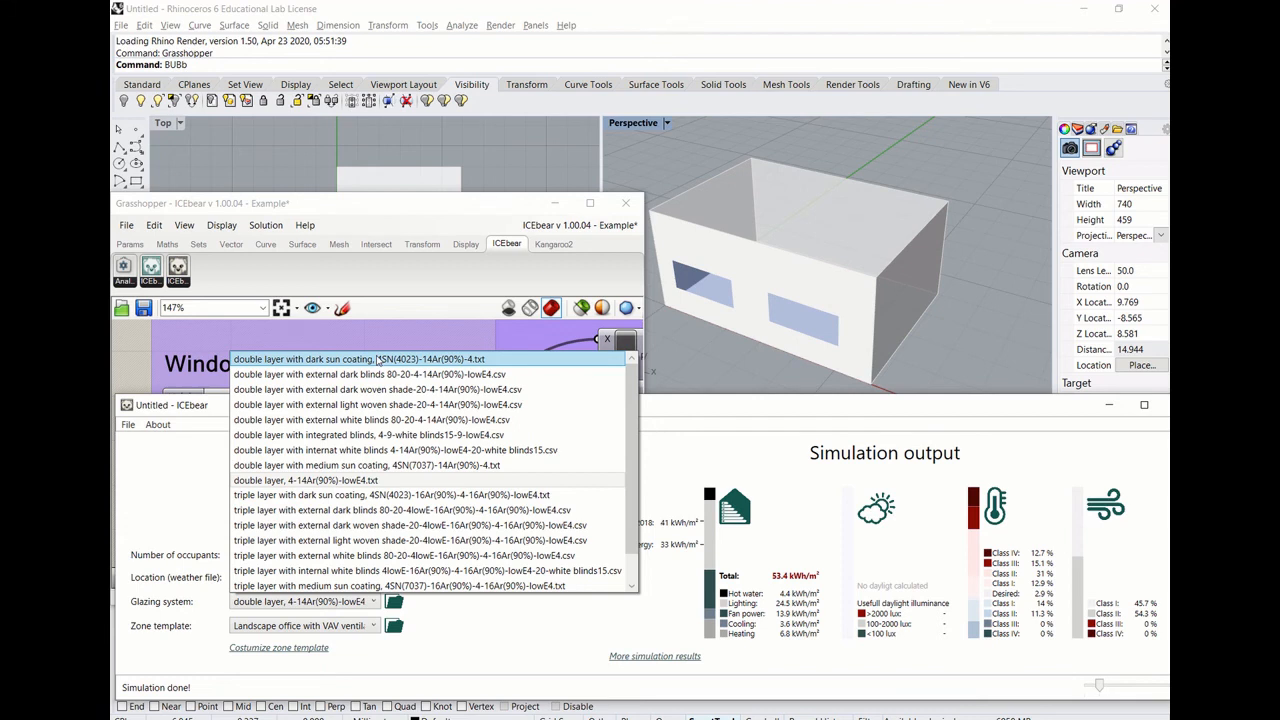
left_click(372, 358)
left_click(520, 548)
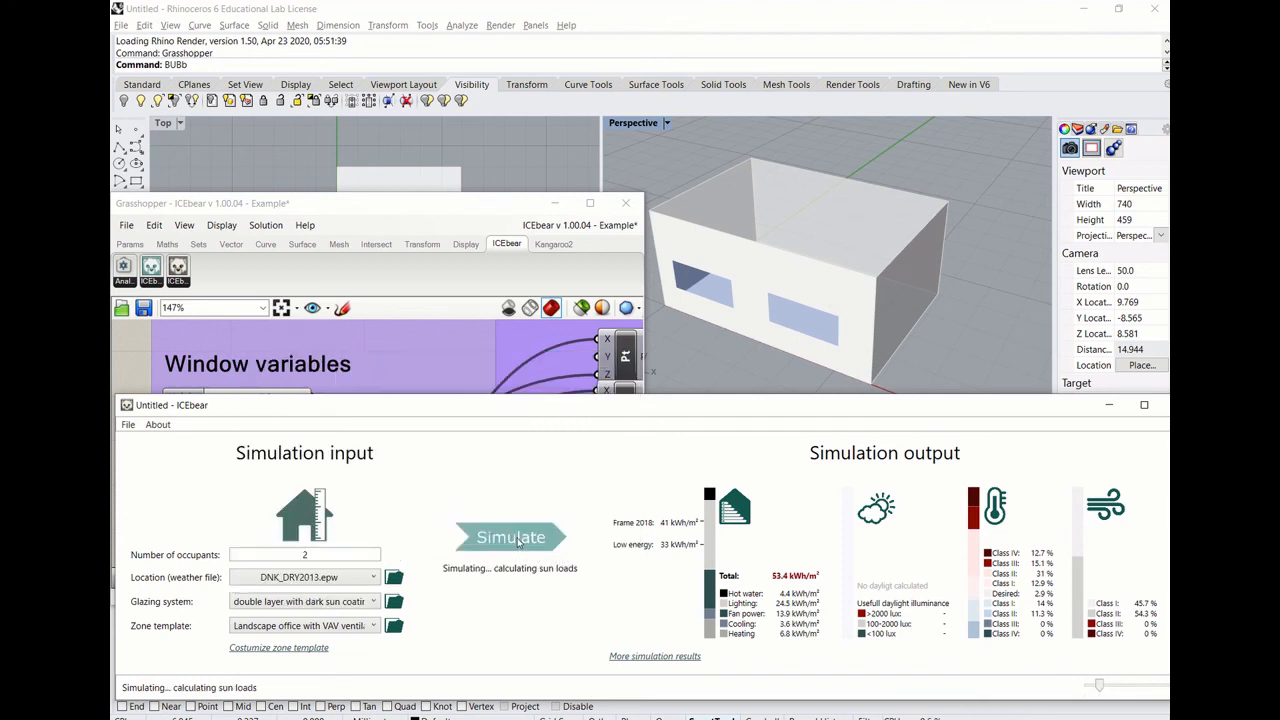
Examine the hours above operative temperature in the detailed results for the sun-coated glazing, then close the results
mouse_move(860, 628)
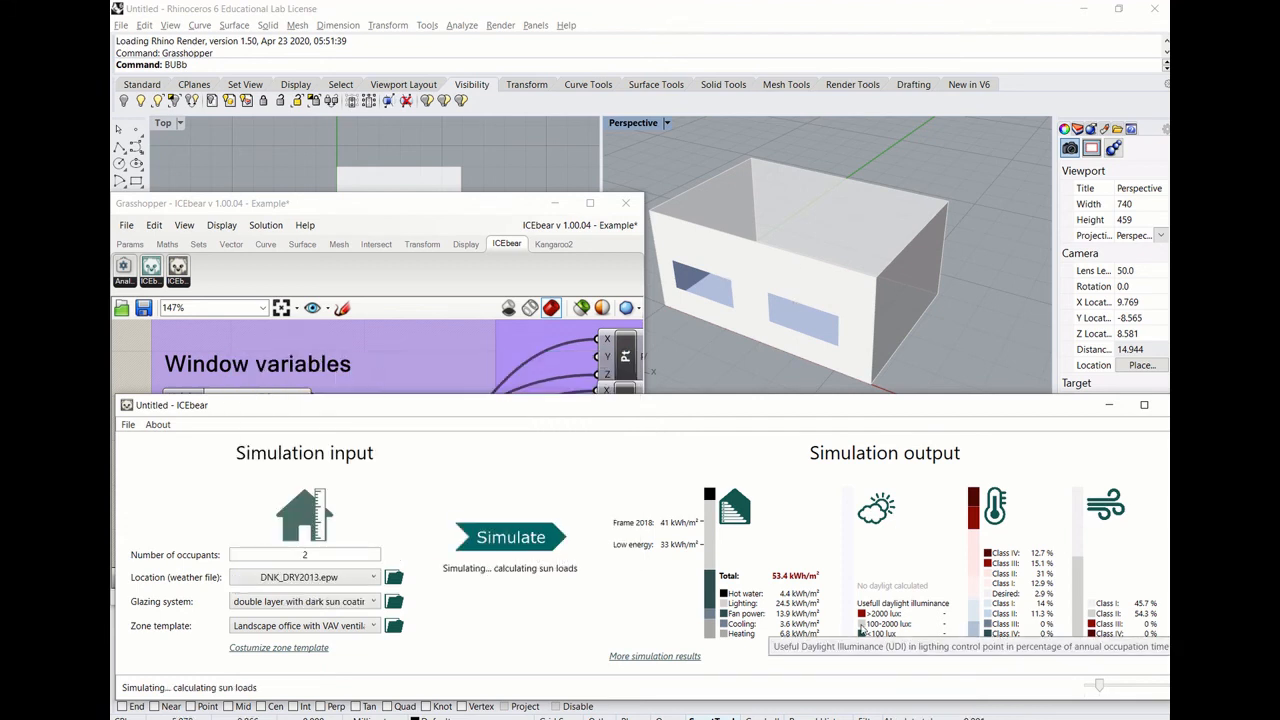
mouse_move(817, 632)
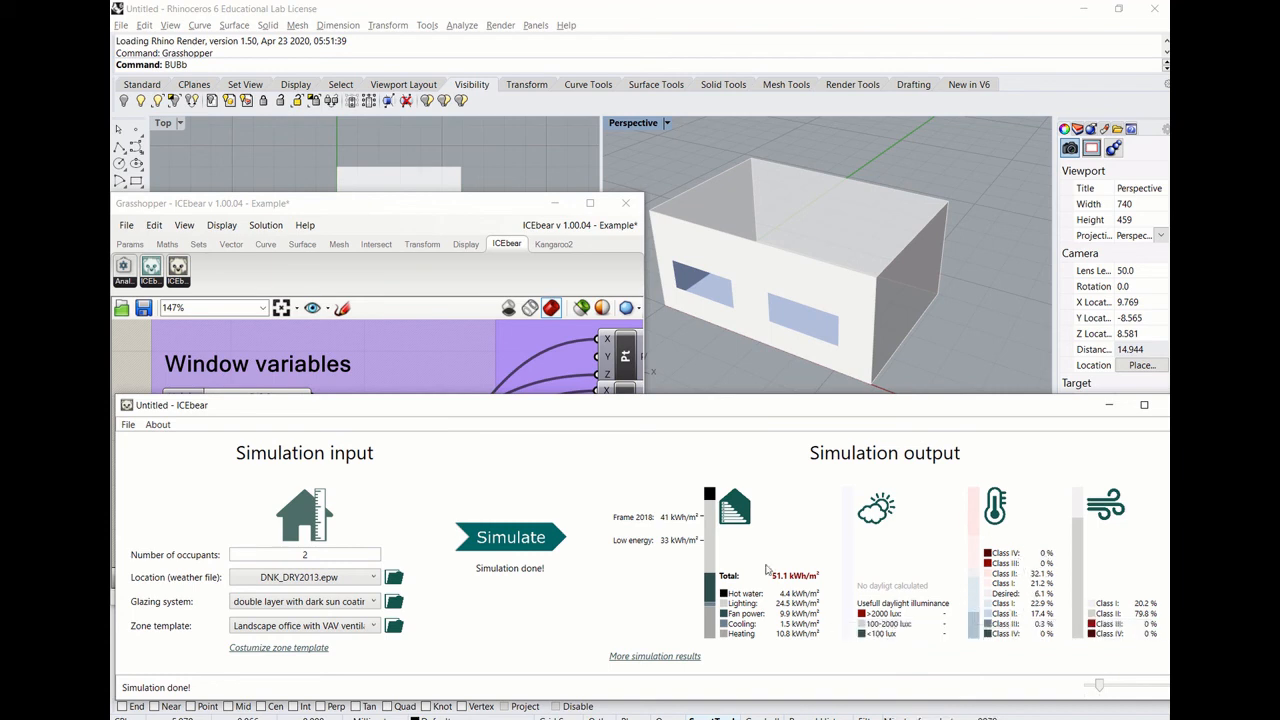
left_click(670, 658)
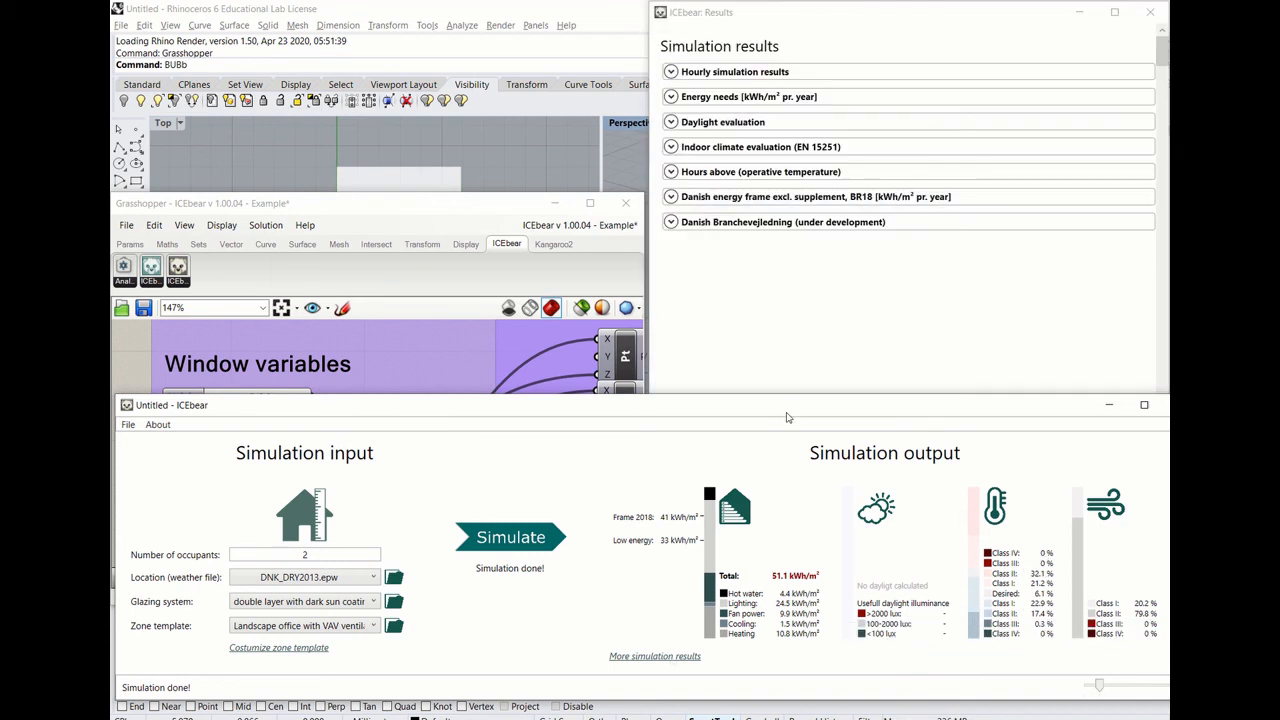
left_click(671, 172)
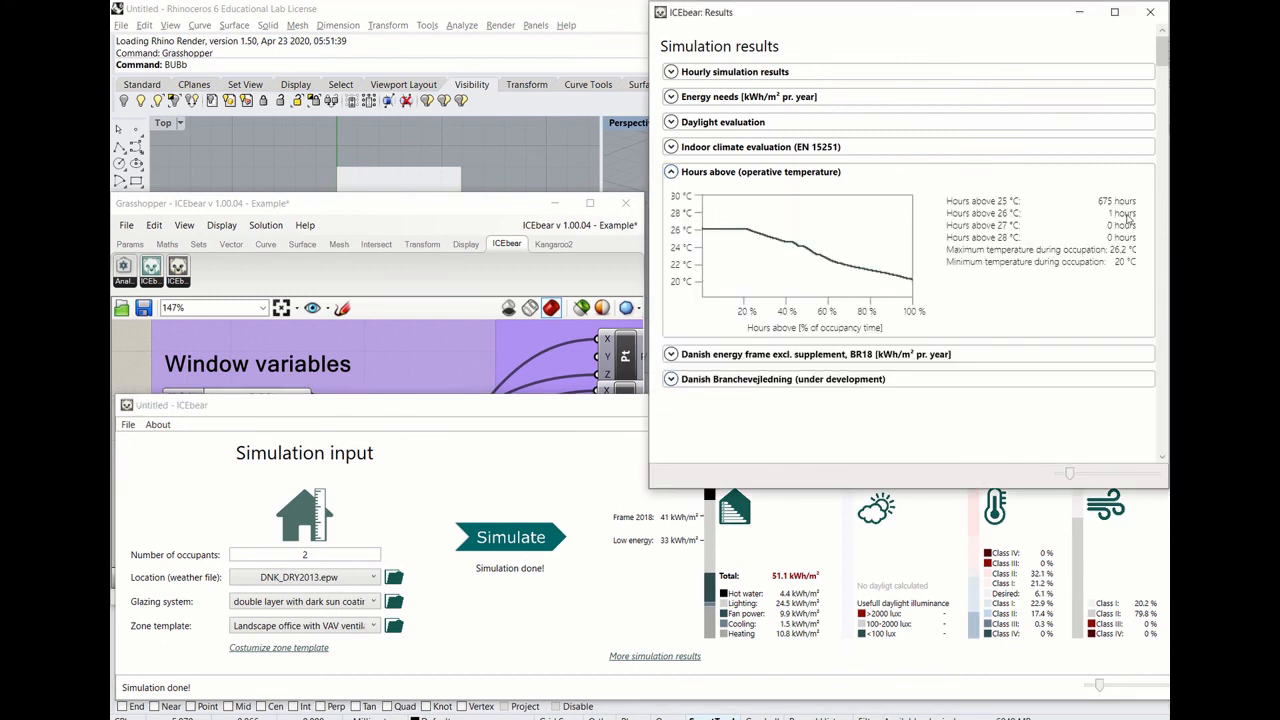
left_click(1150, 12)
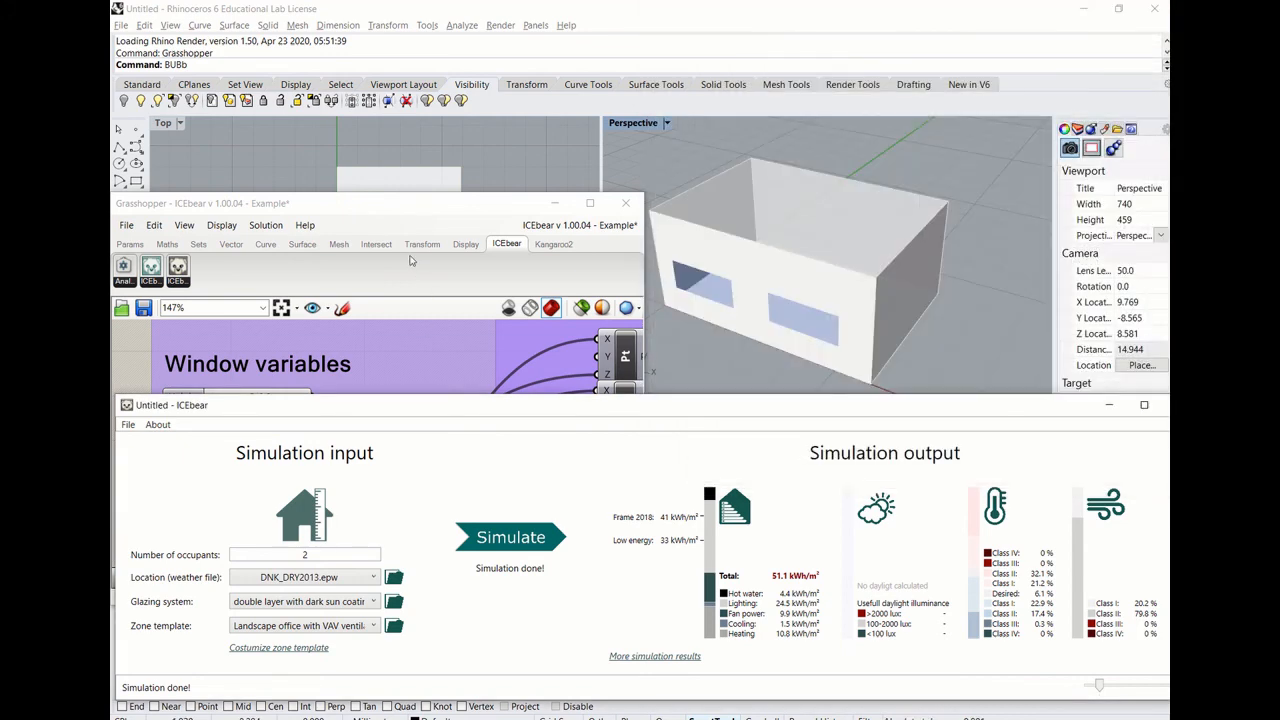
Increase the window Height slider in Grasshopper to make both windows taller and rerun the simulation in ICEbear
left_click(398, 223)
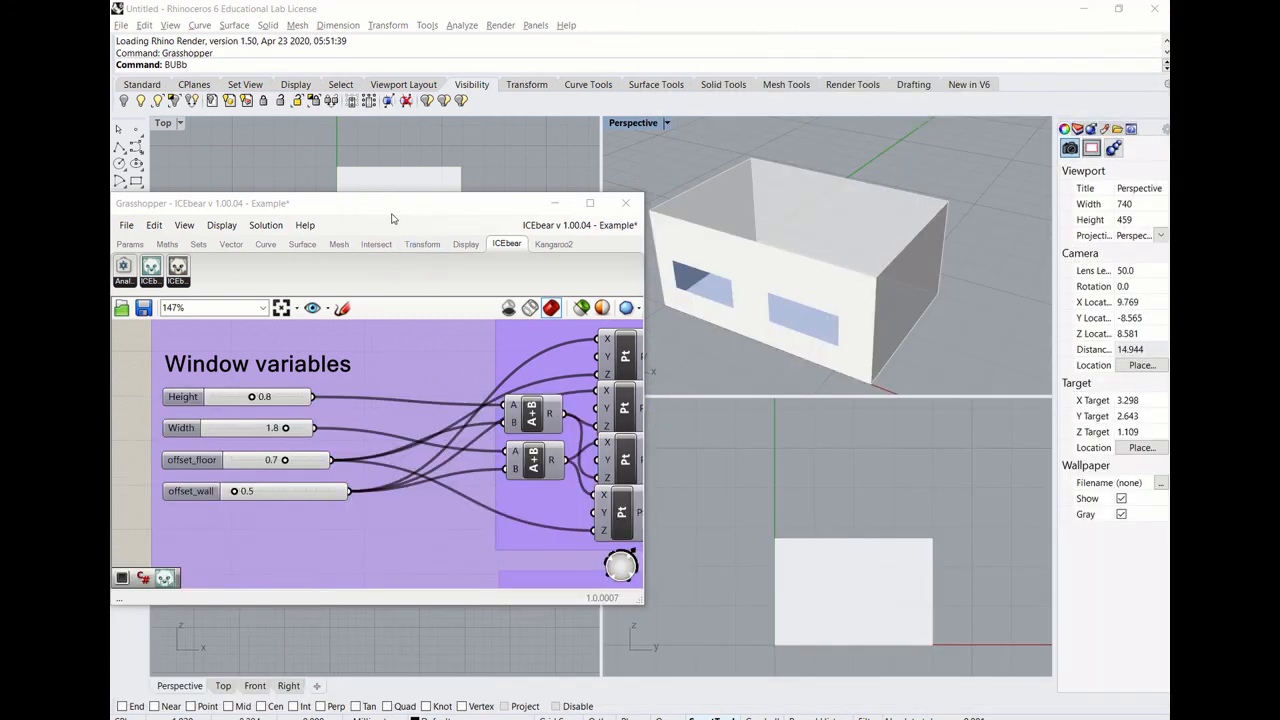
left_click_drag(258, 397, 285, 398)
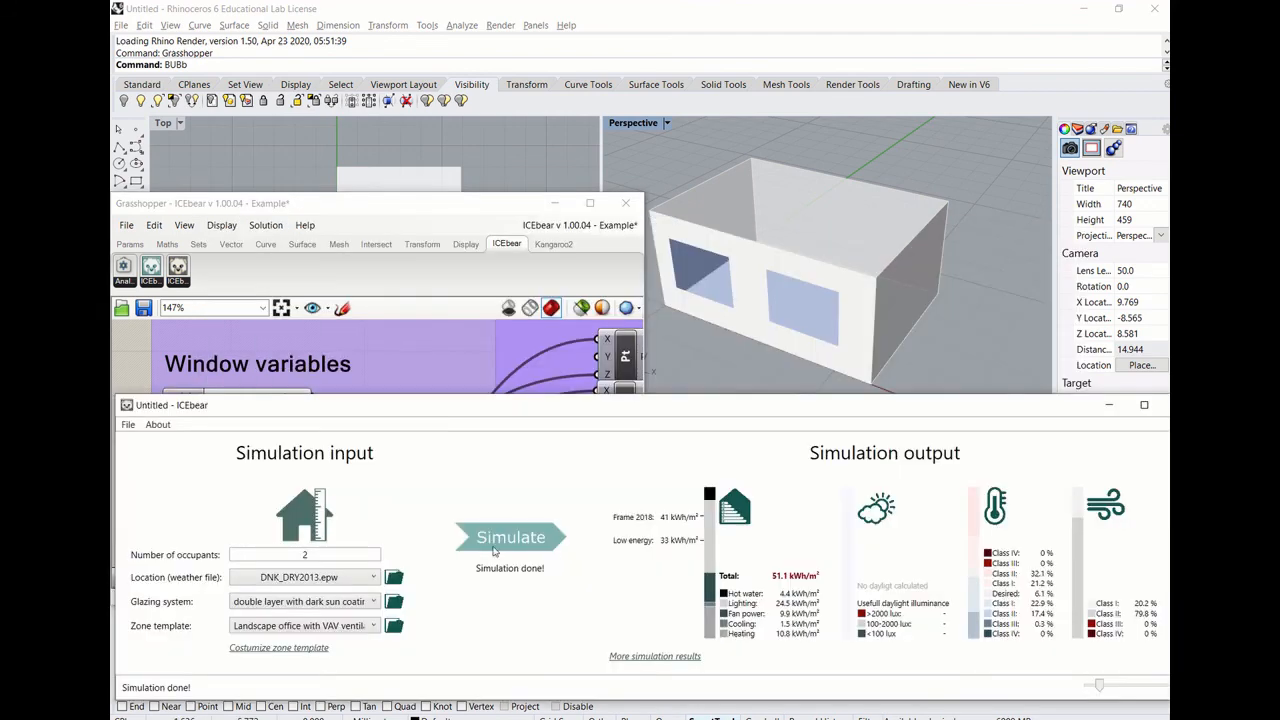
left_click(510, 540)
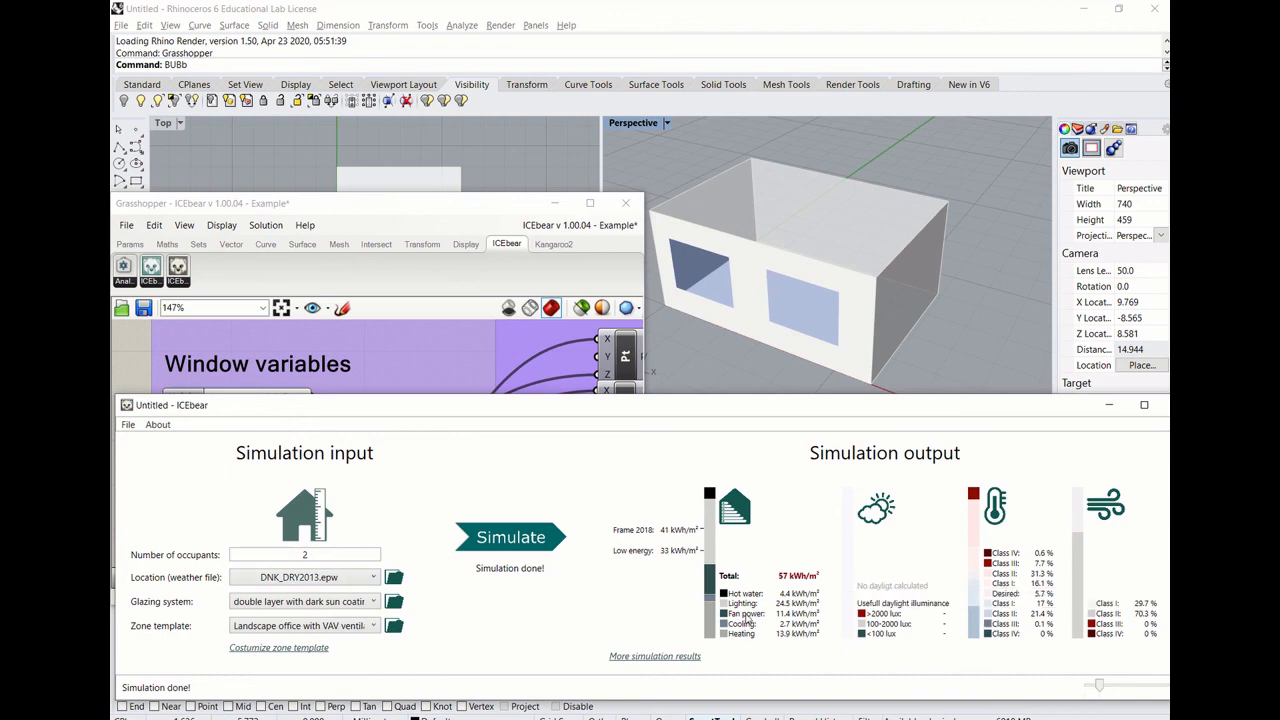
Examine the hours above operative temperature in the detailed results for the taller sun-coated windows, then close the results
left_click(655, 656)
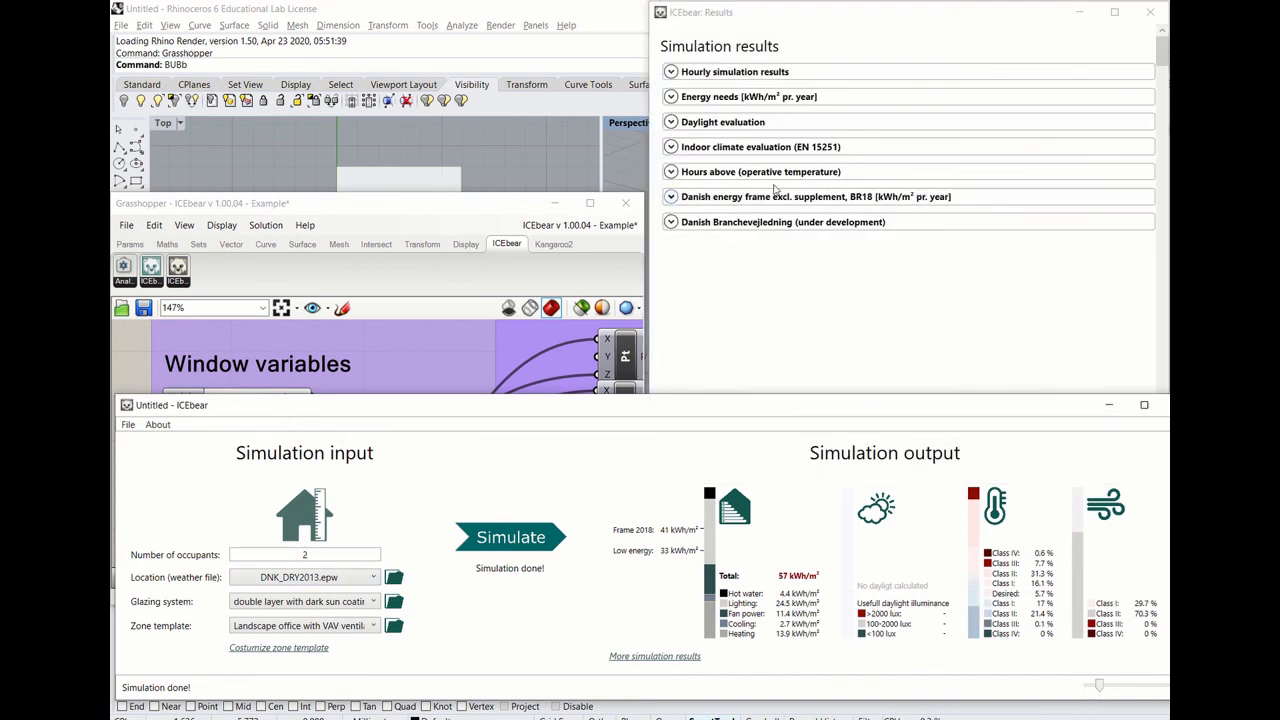
left_click(672, 172)
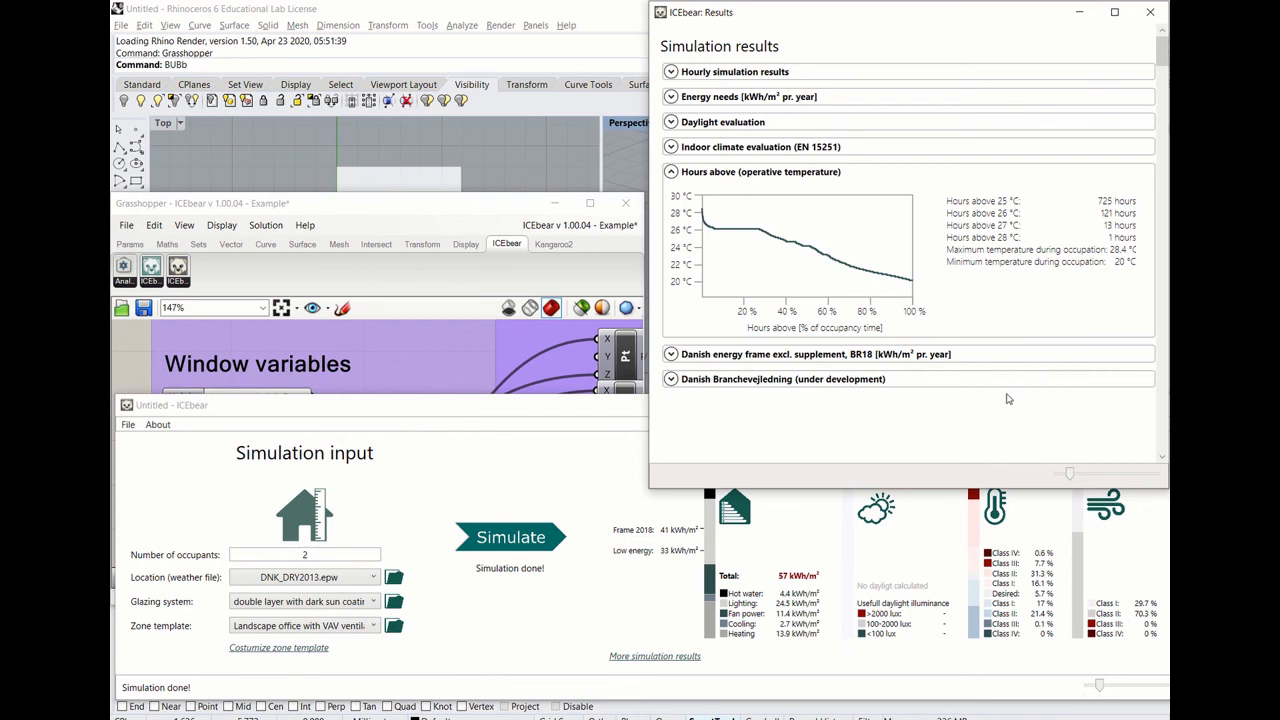
left_click(1150, 12)
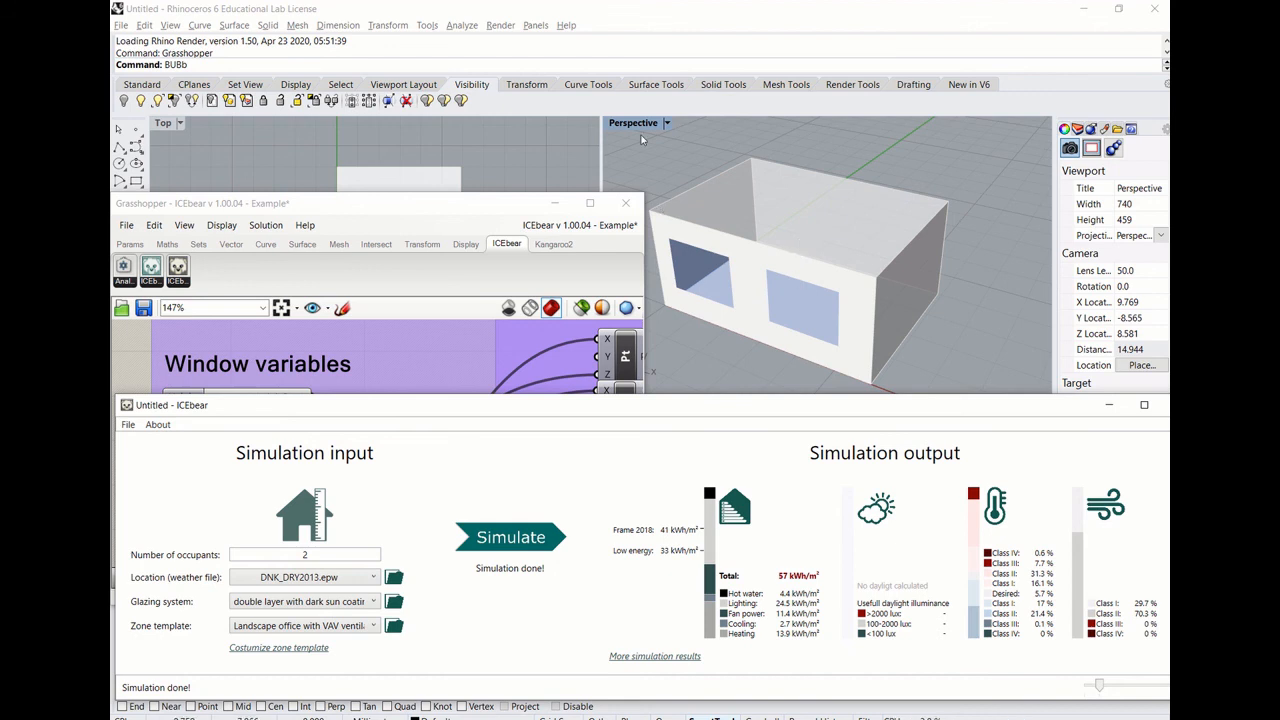
mouse_move(658, 6)
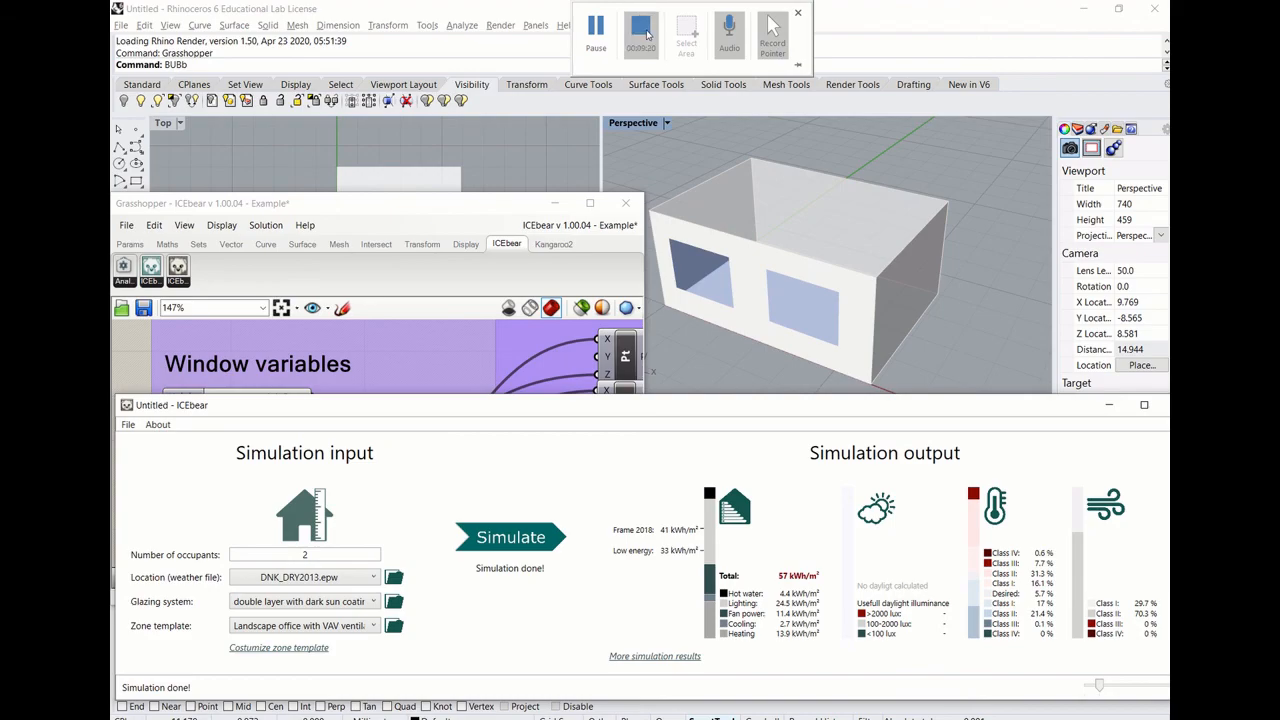